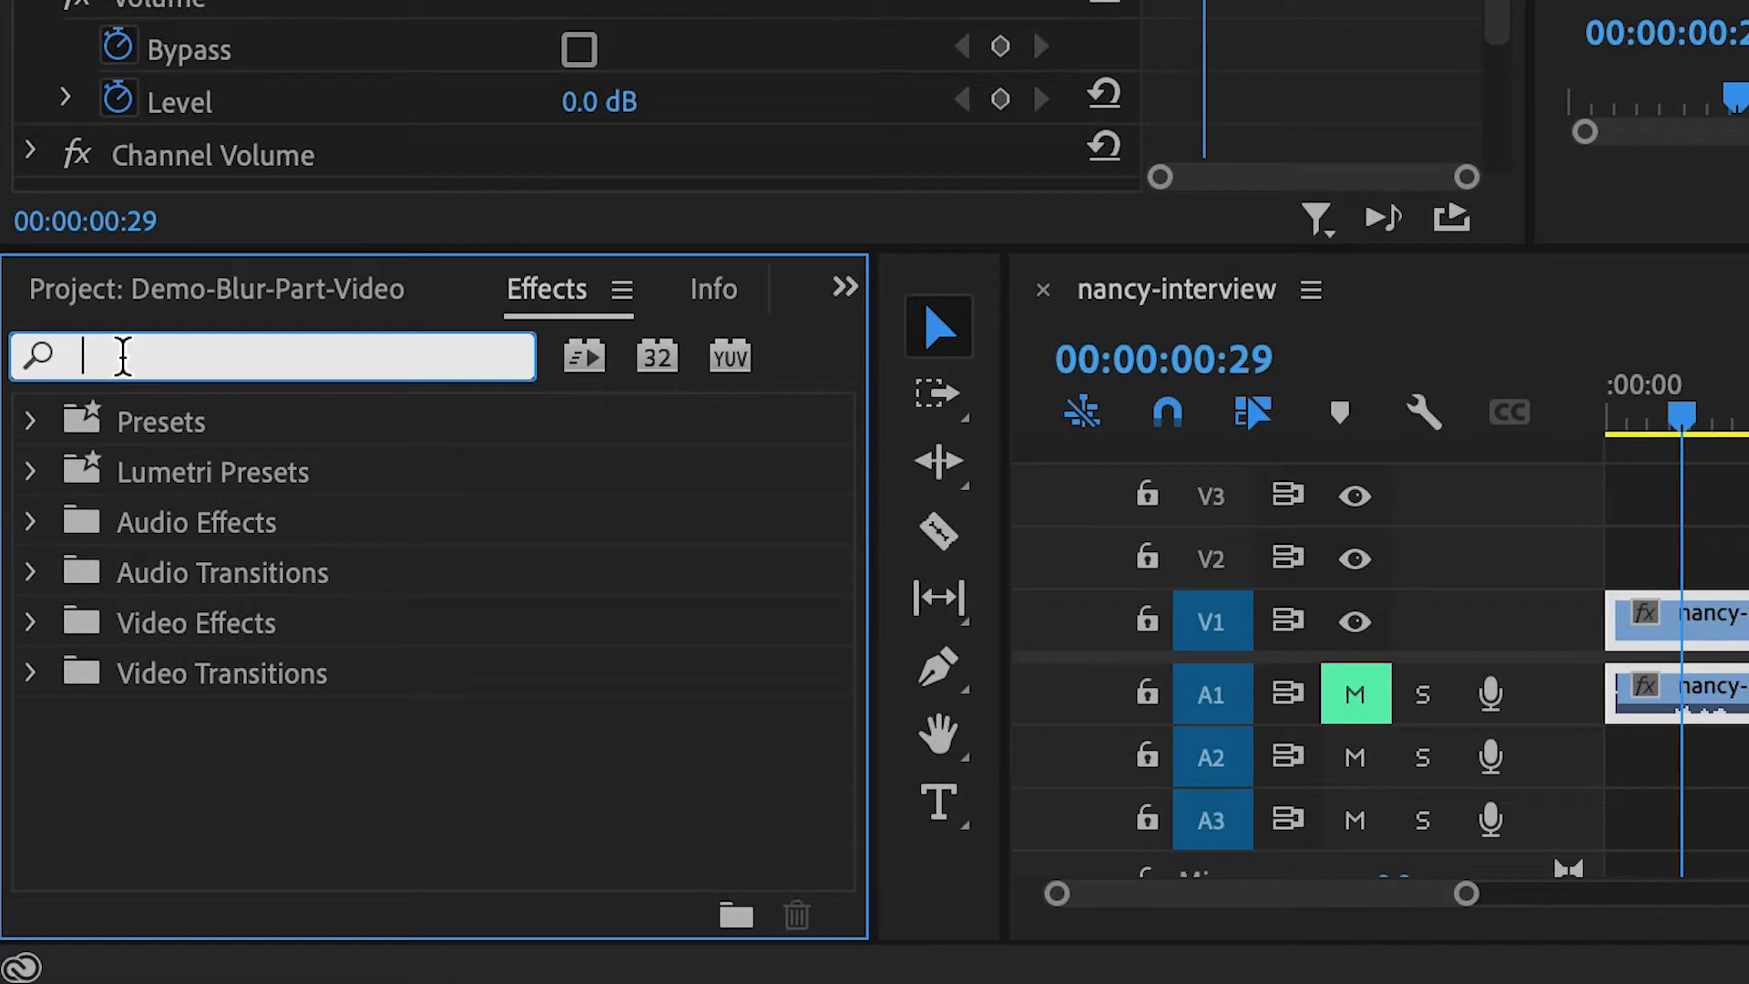
- Search the effects for blur and apply Gaussian Blur from Blur & Sharpen to the nancy-interview clip
type("blur")
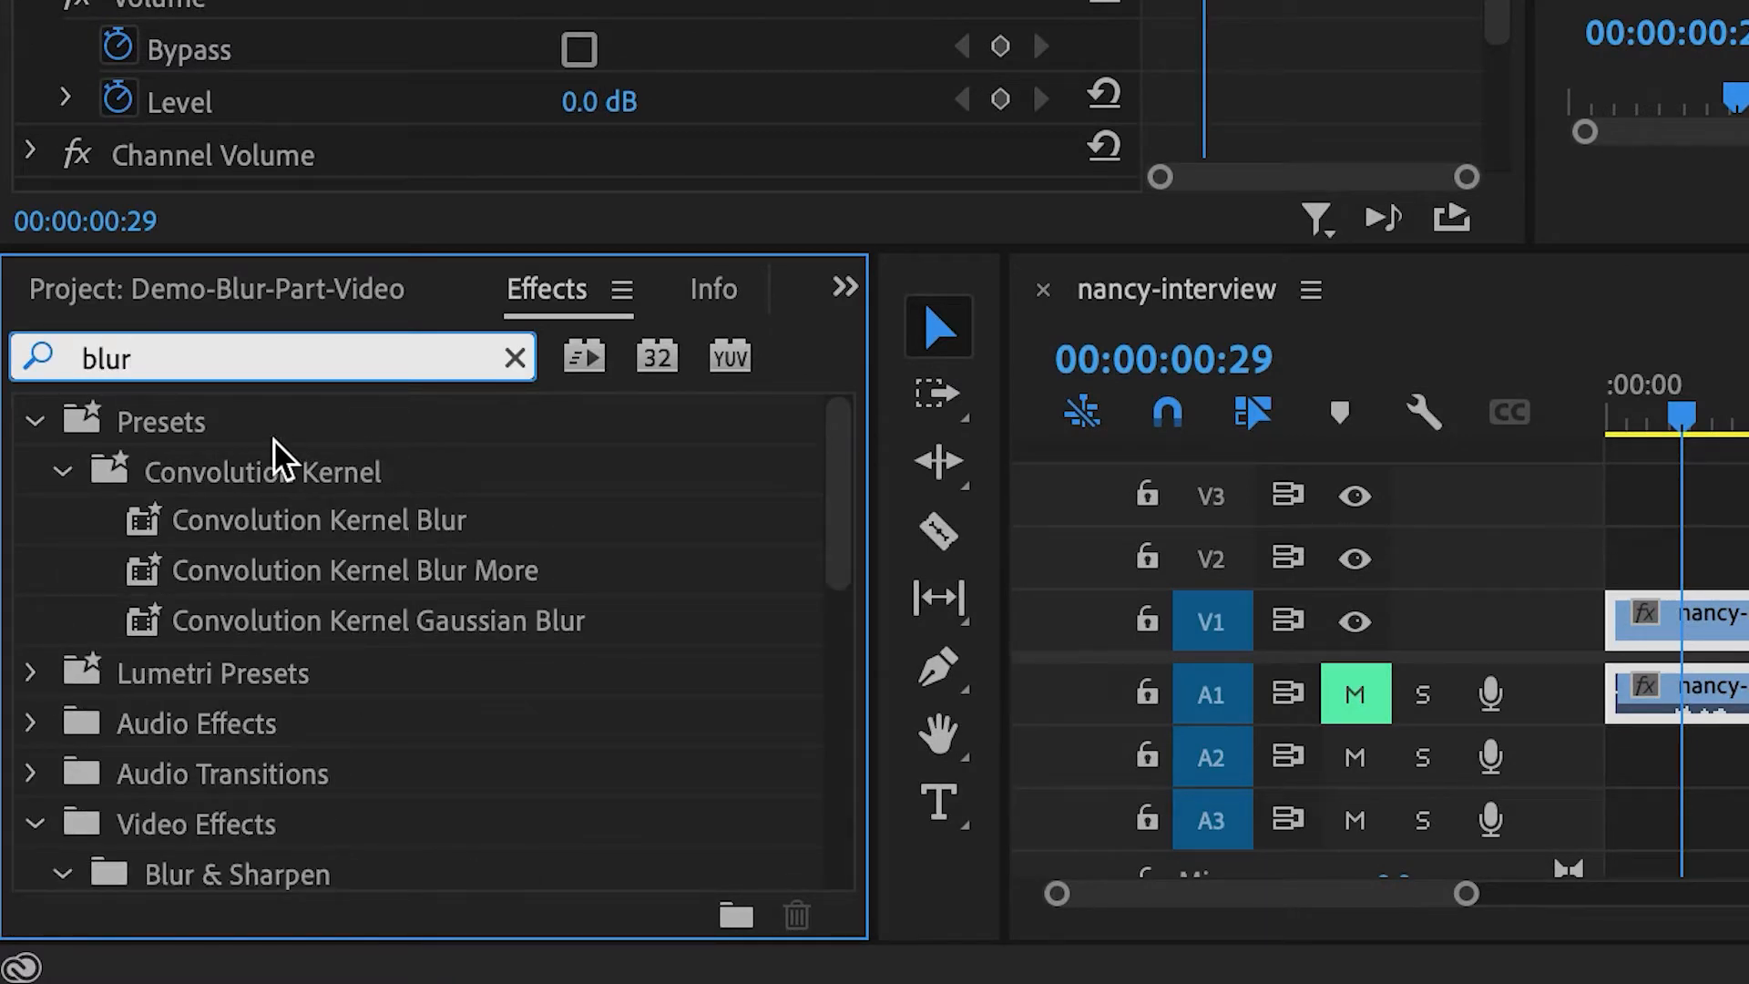
scroll(380, 612, "down", 6)
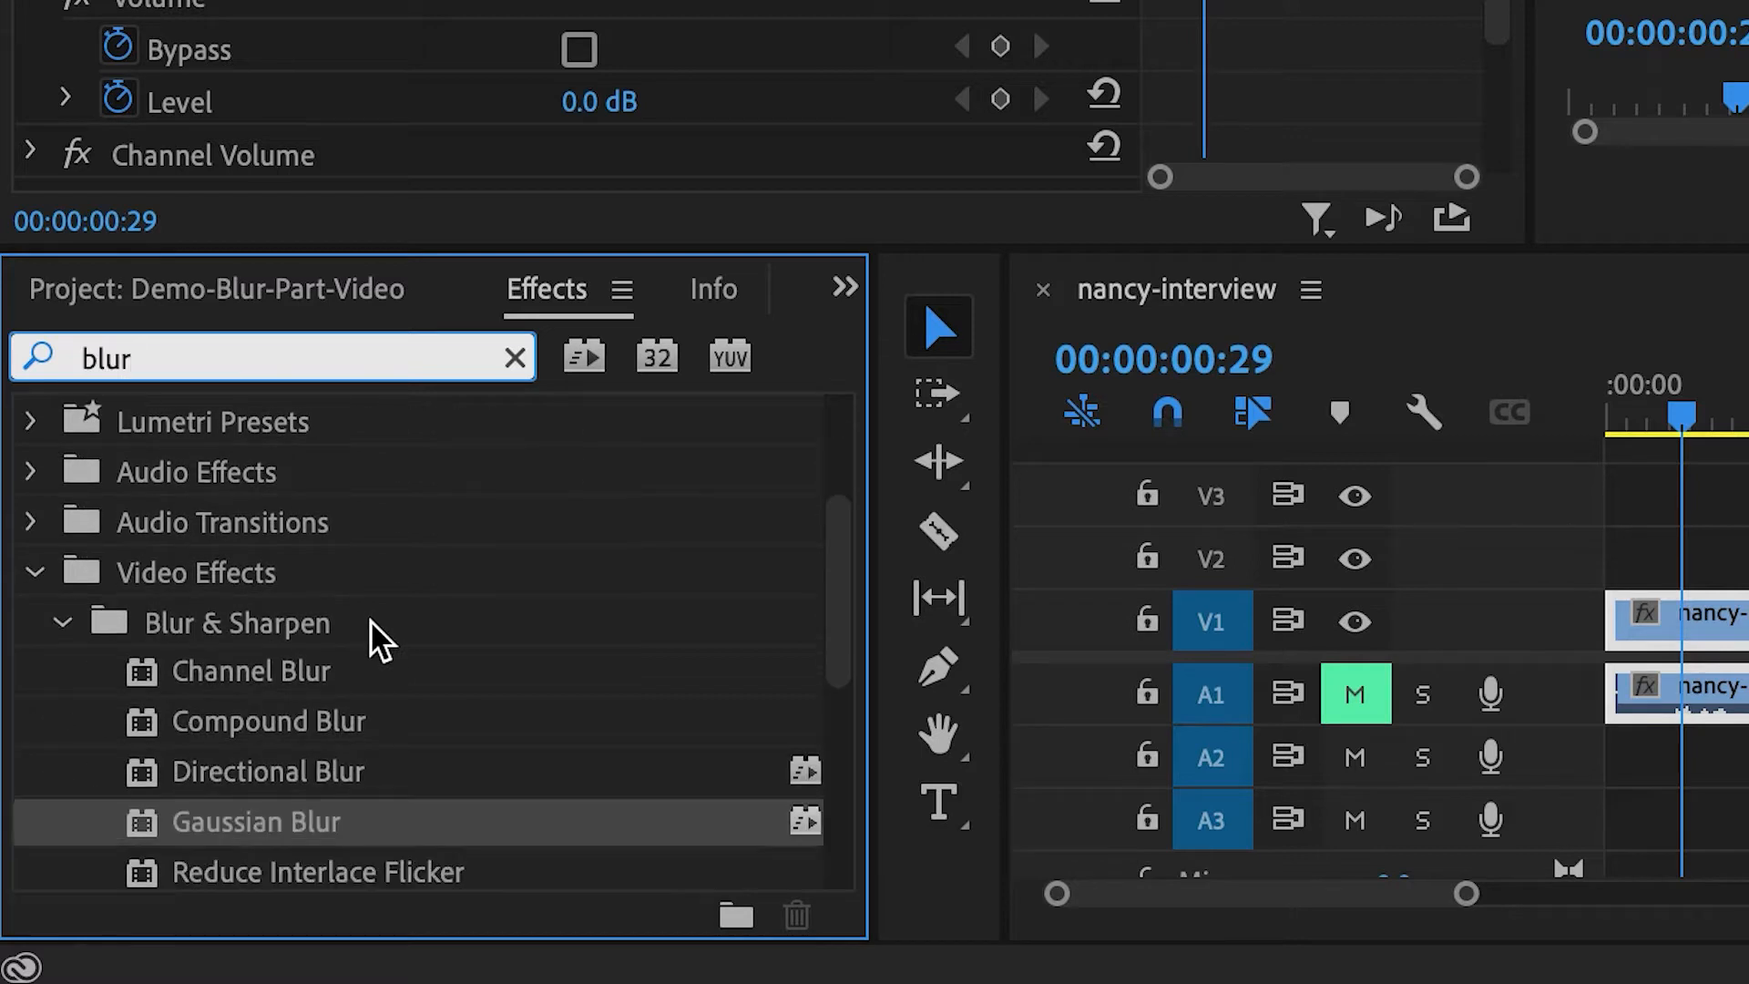
left_click(173, 533)
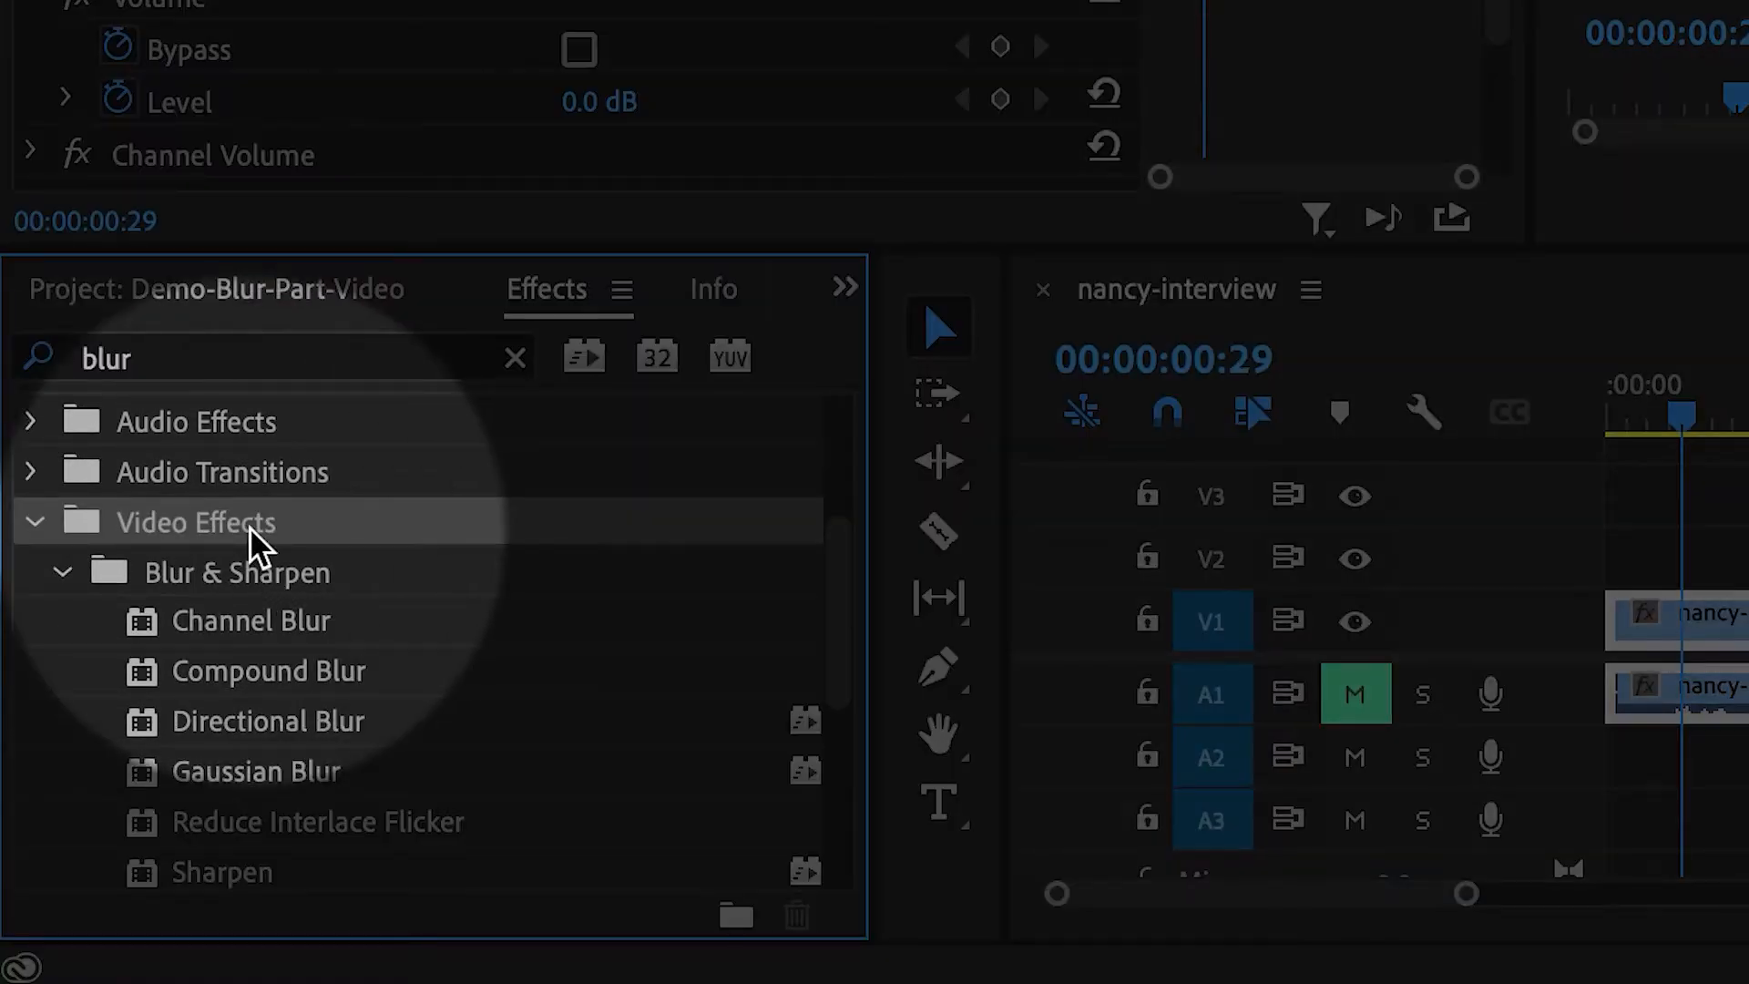
left_click(216, 591)
left_click(114, 775)
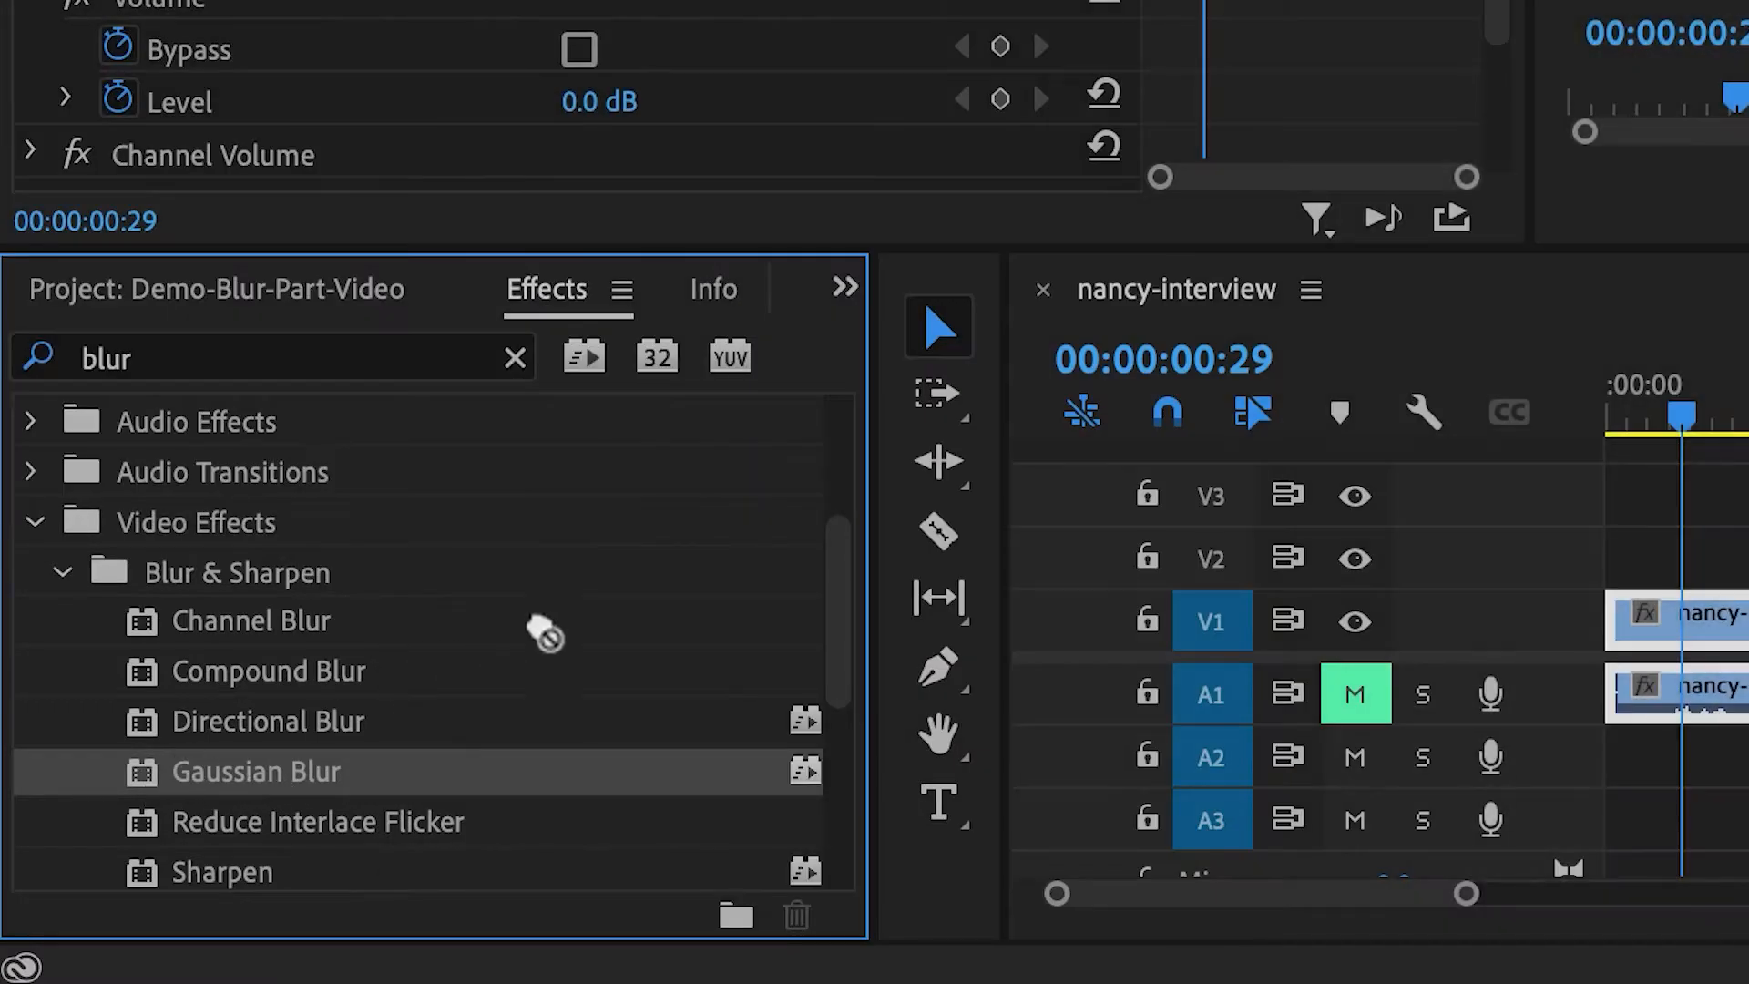
left_click_drag(544, 633, 1748, 627)
left_click_drag(902, 626, 902, 628)
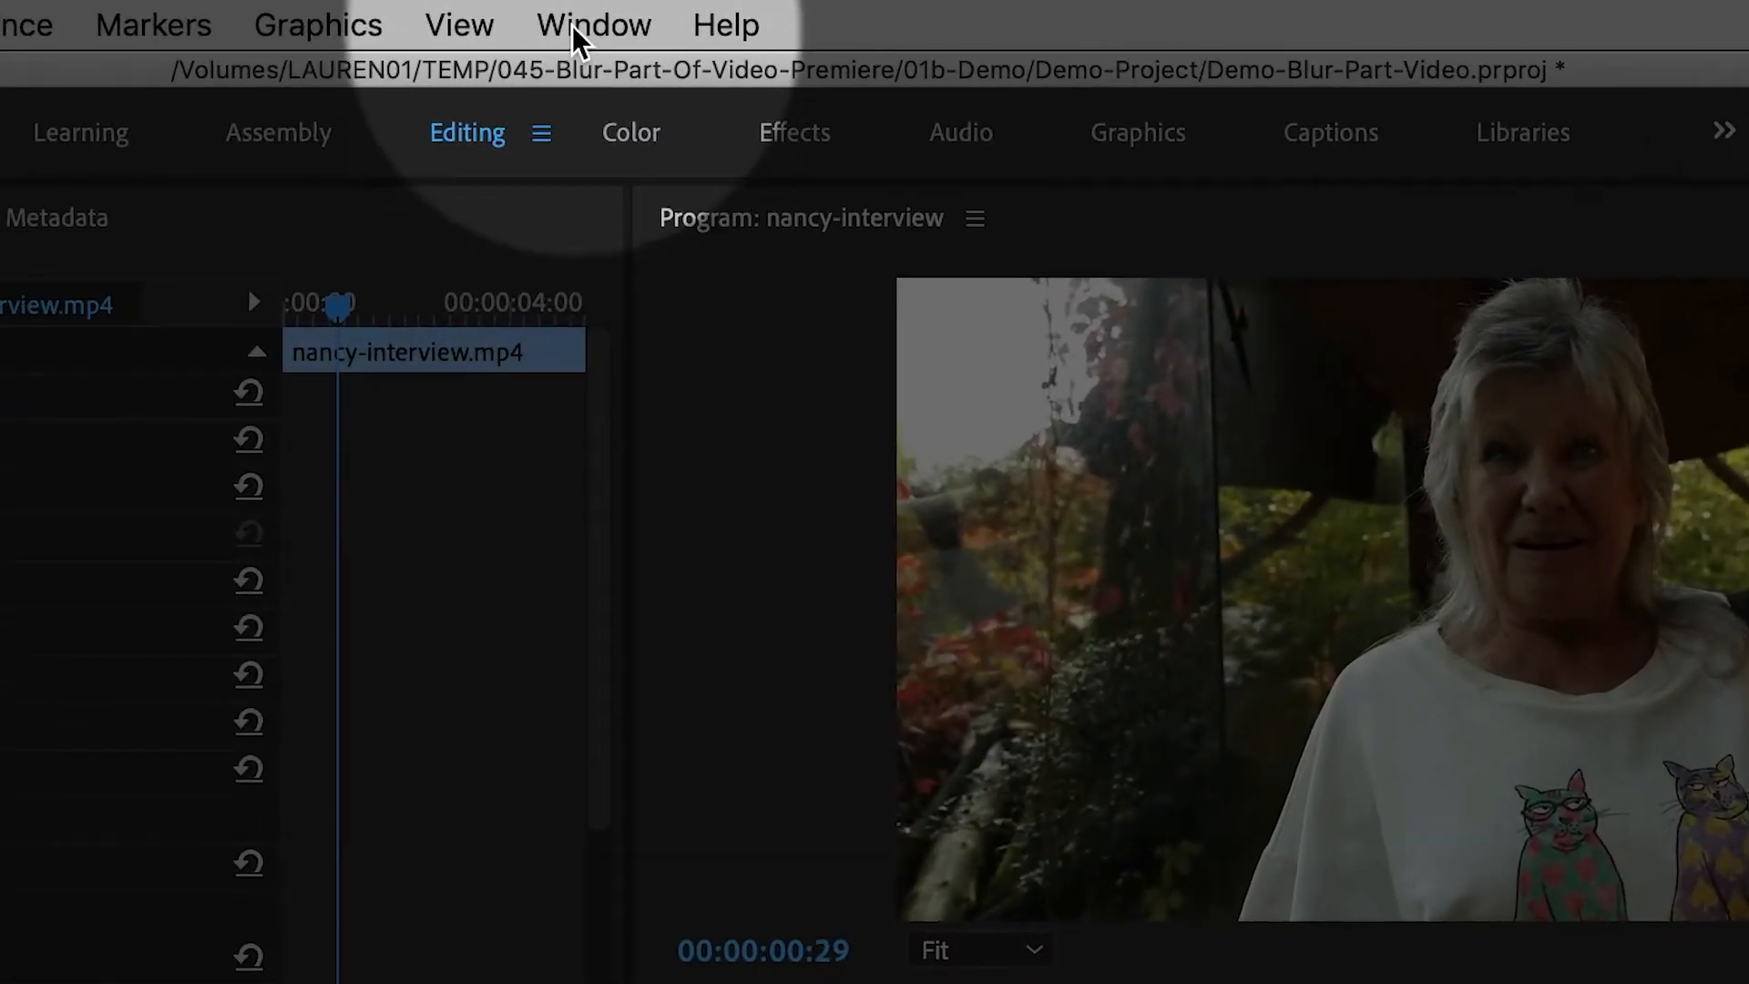
- Open Effect Controls and set the Gaussian Blur's Blurriness to 71 with Repeat Edge Pixels enabled
left_click(710, 14)
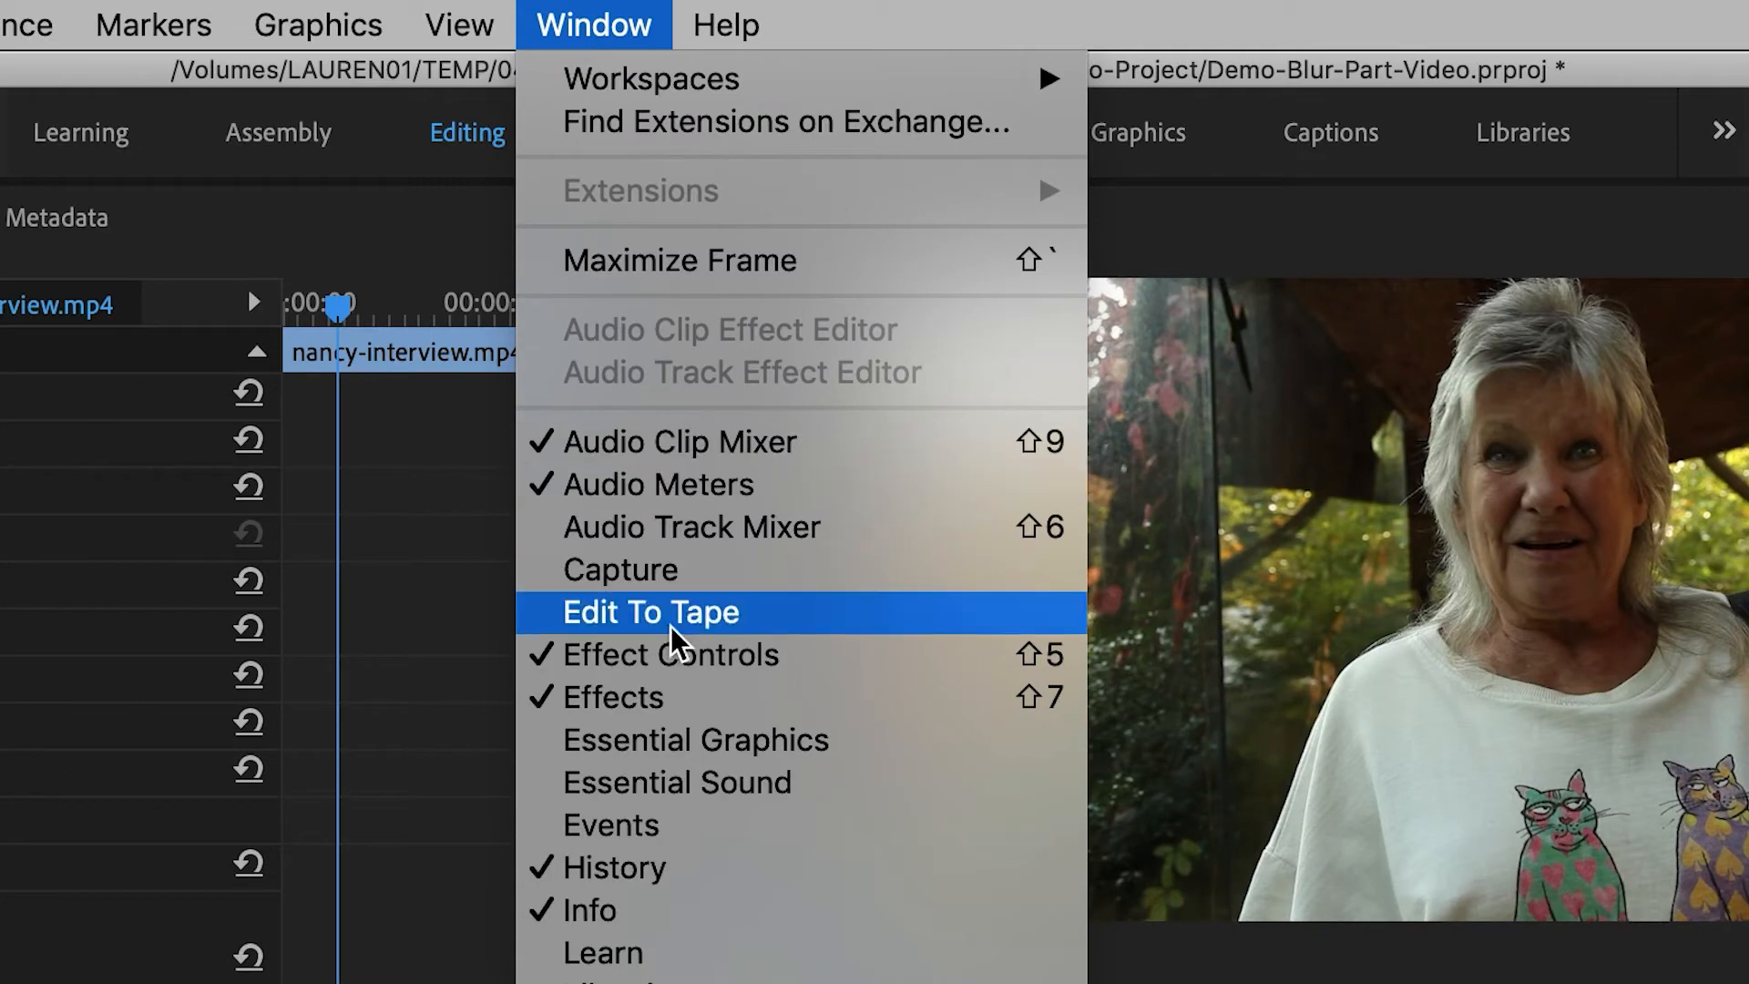
left_click(842, 663)
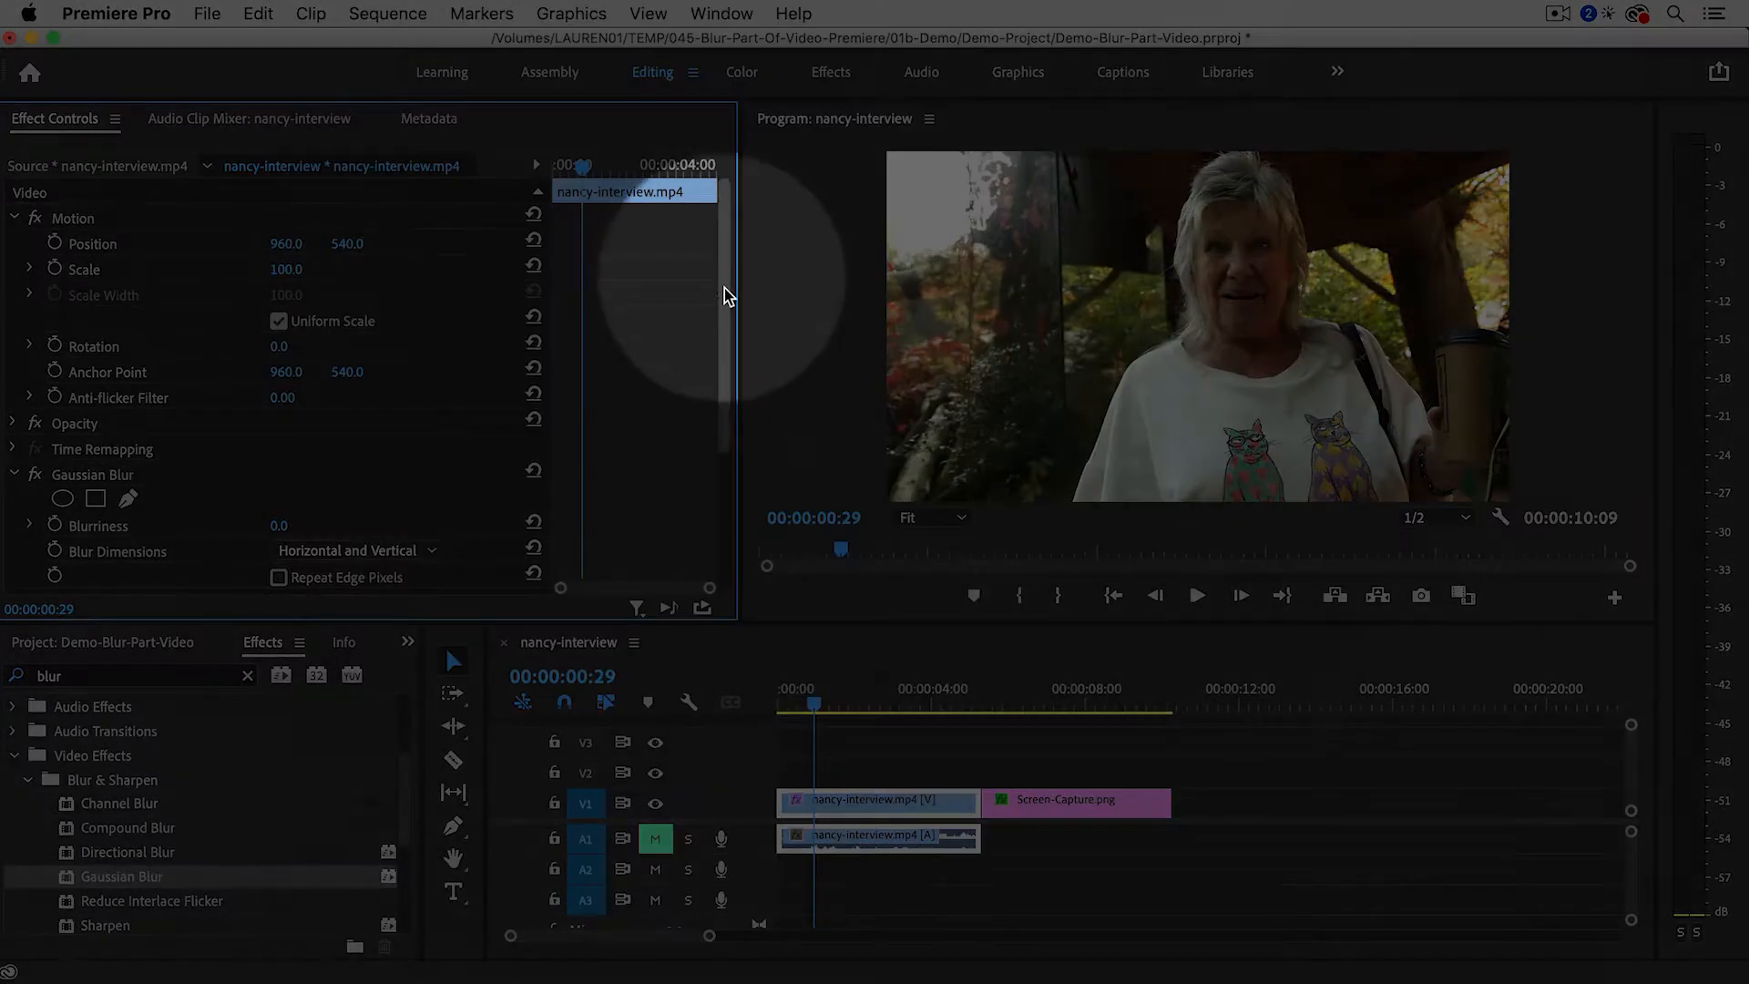
left_click_drag(726, 293, 714, 387)
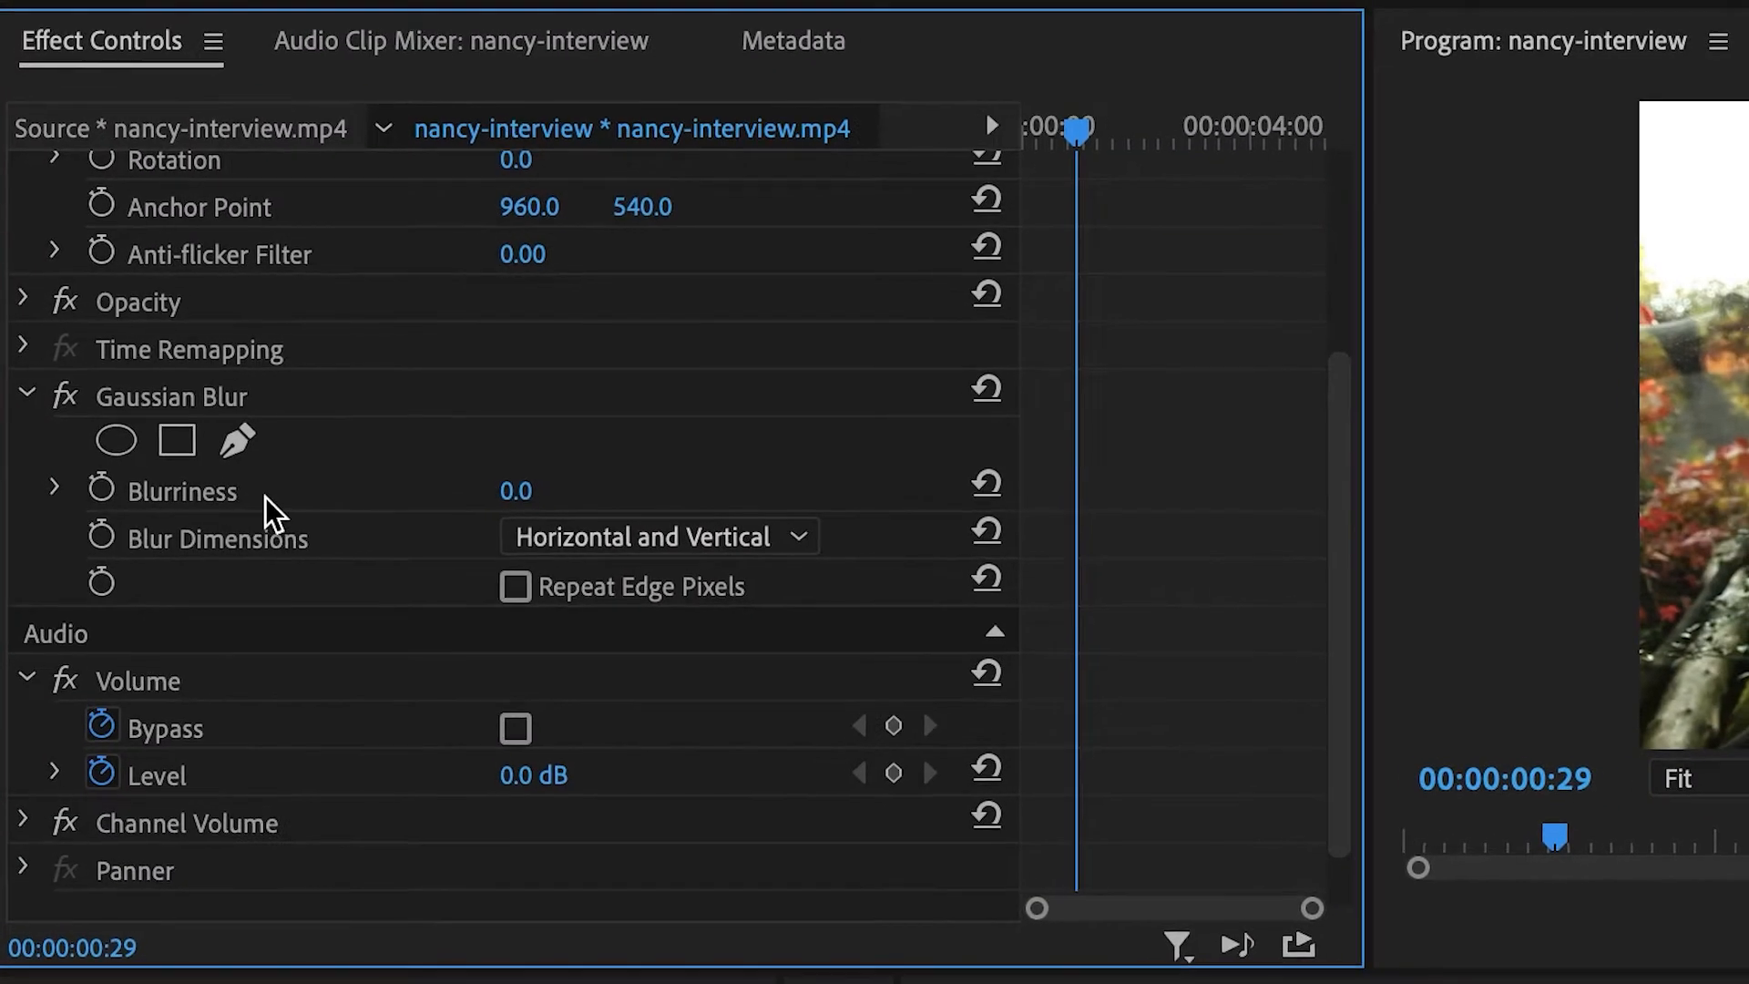
left_click_drag(531, 495, 565, 495)
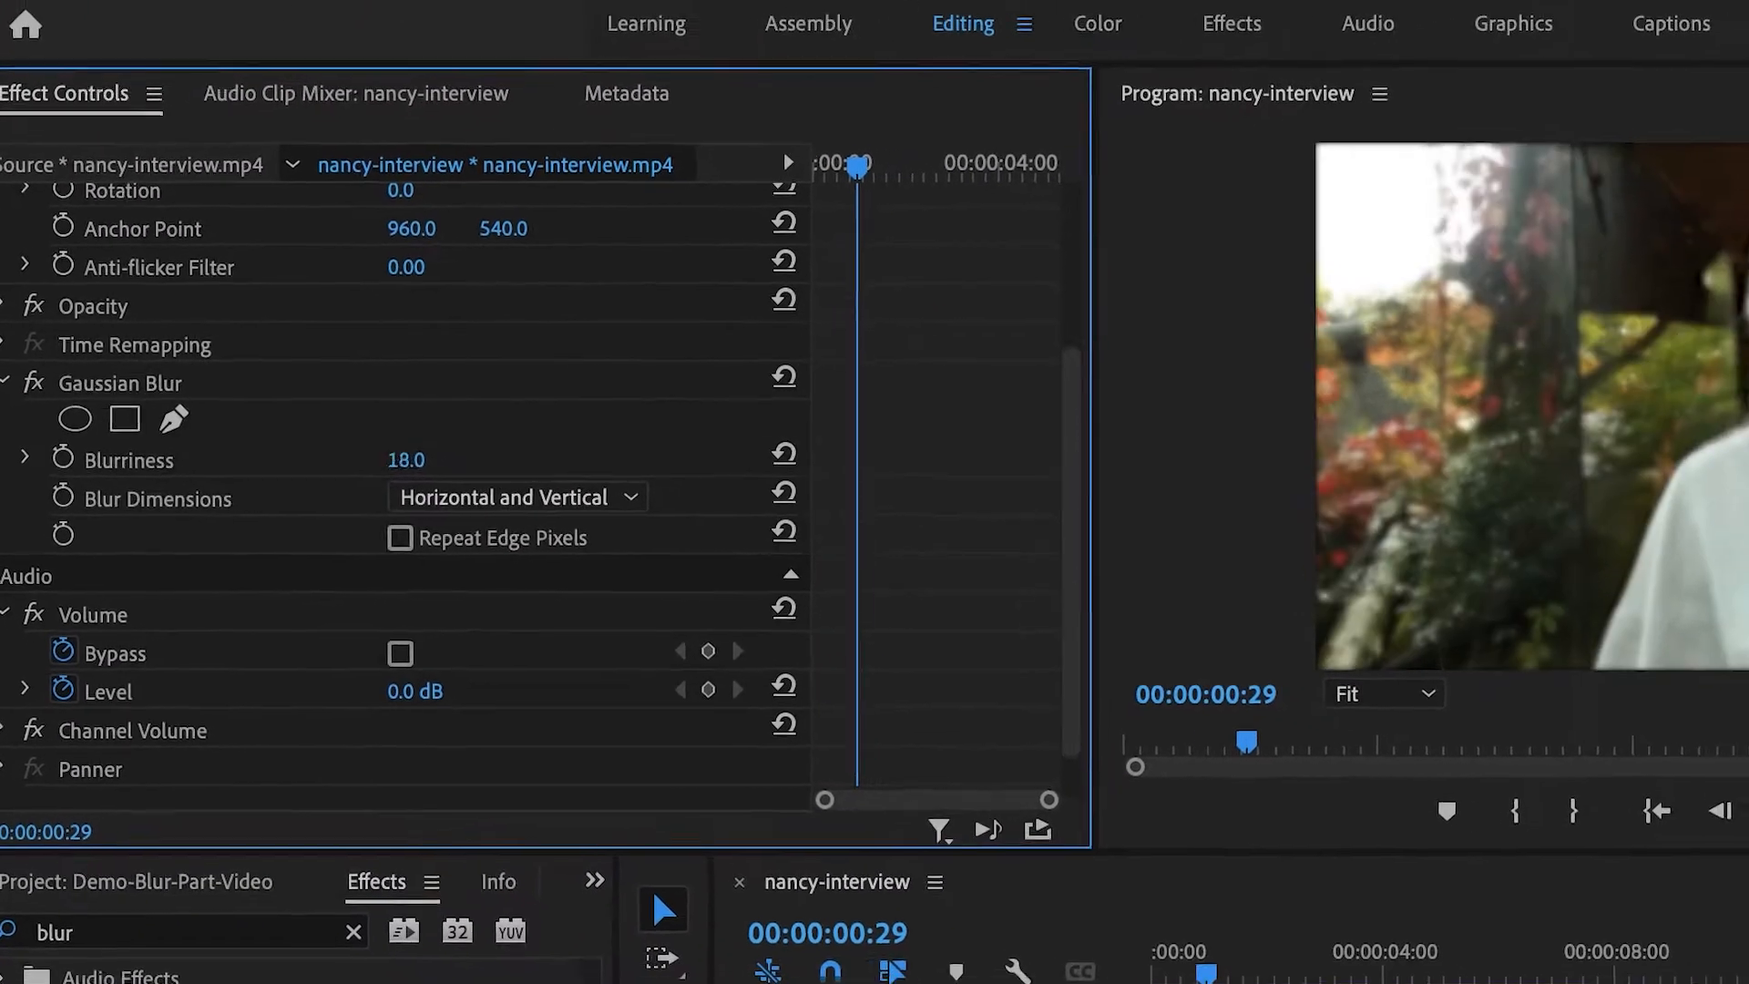
left_click_drag(428, 460, 493, 461)
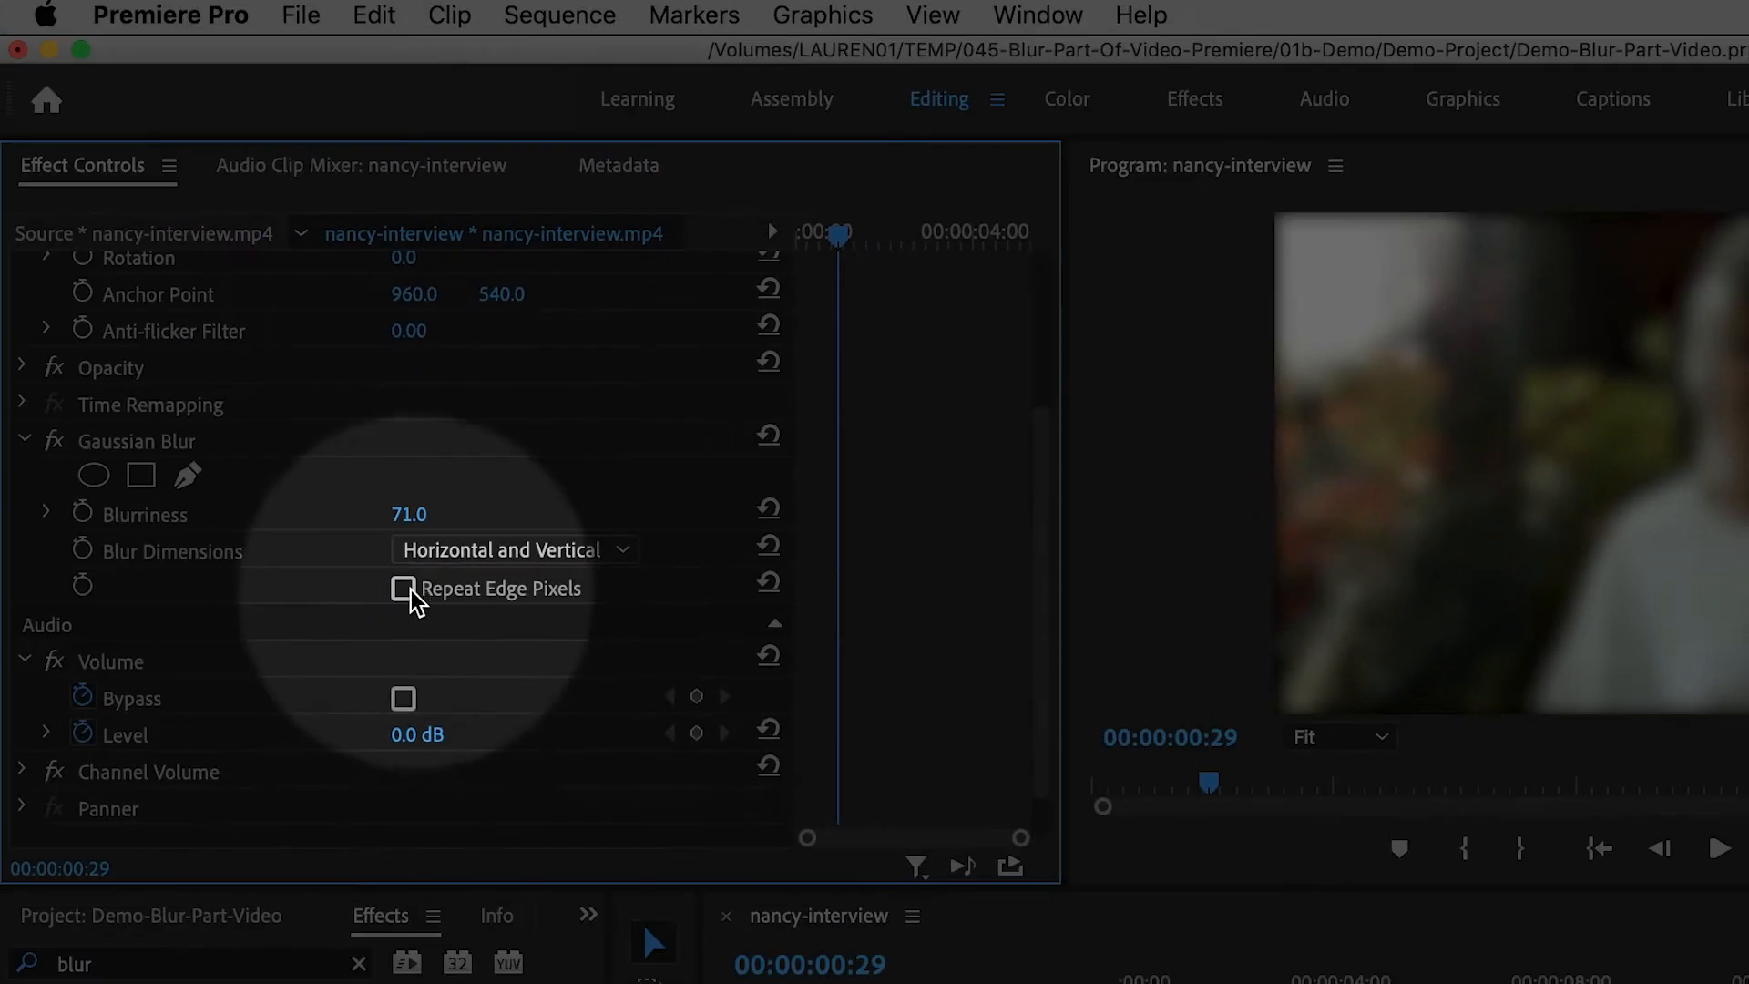
left_click(408, 590)
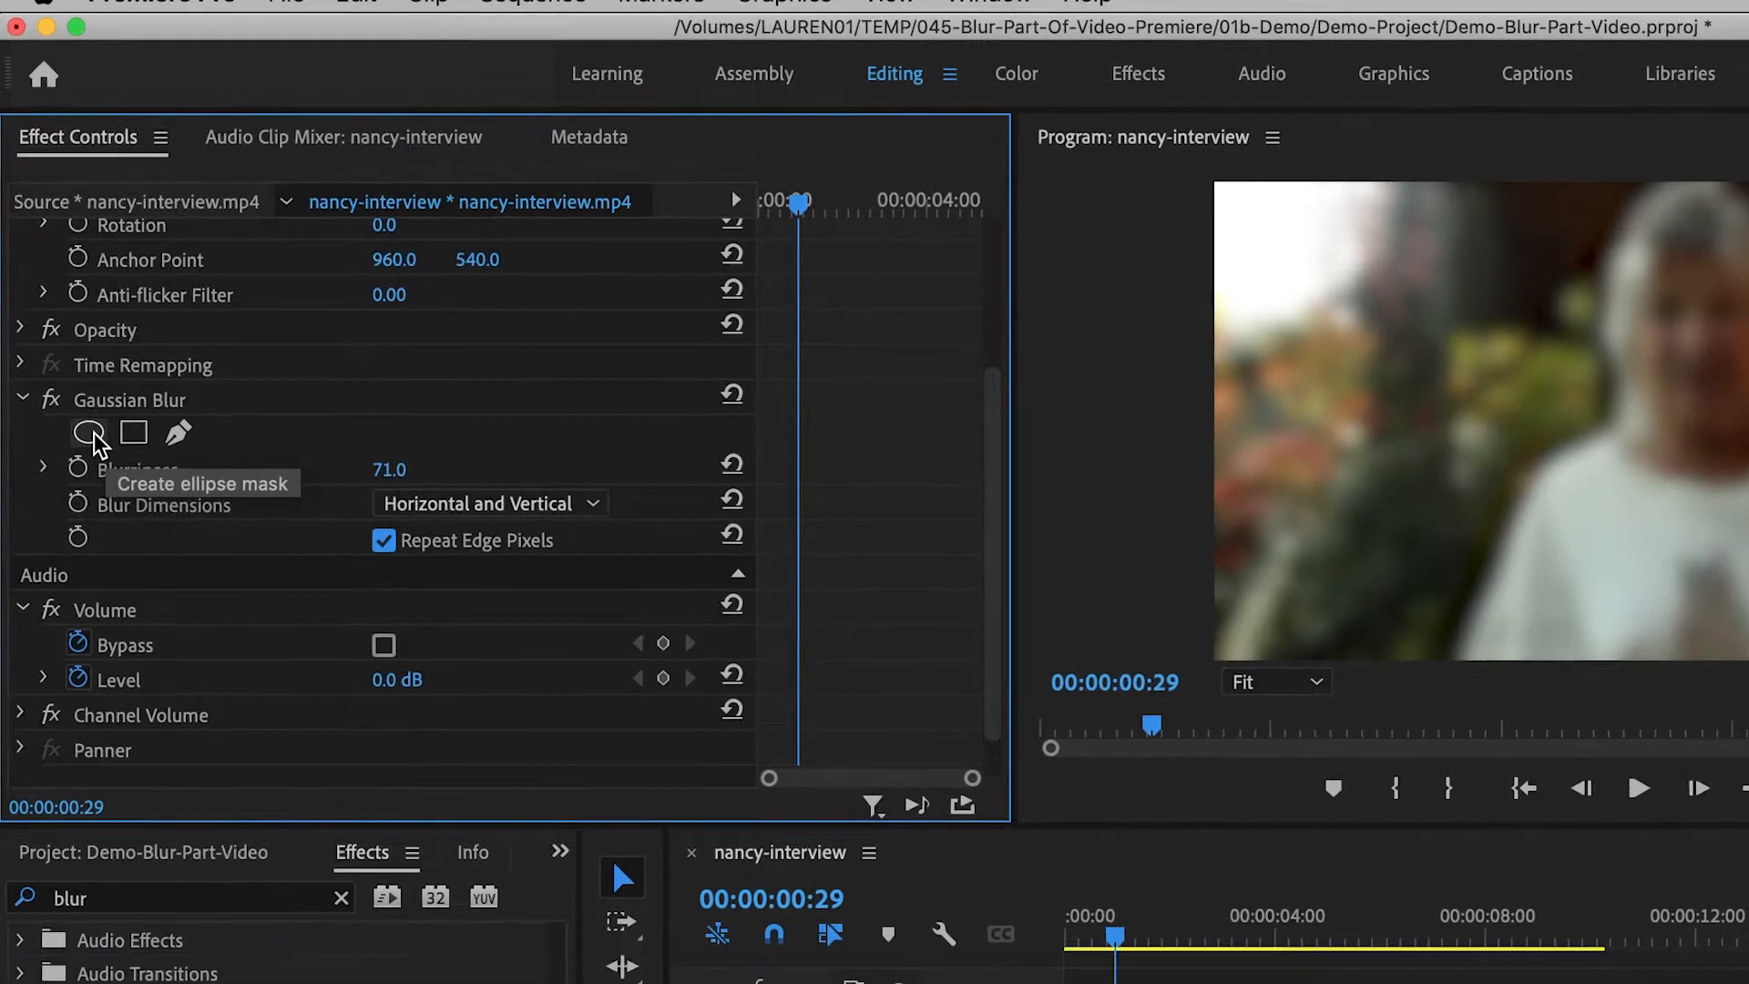
- Add an ellipse mask to the Gaussian Blur and move and resize it to cover the woman's face
left_click(95, 475)
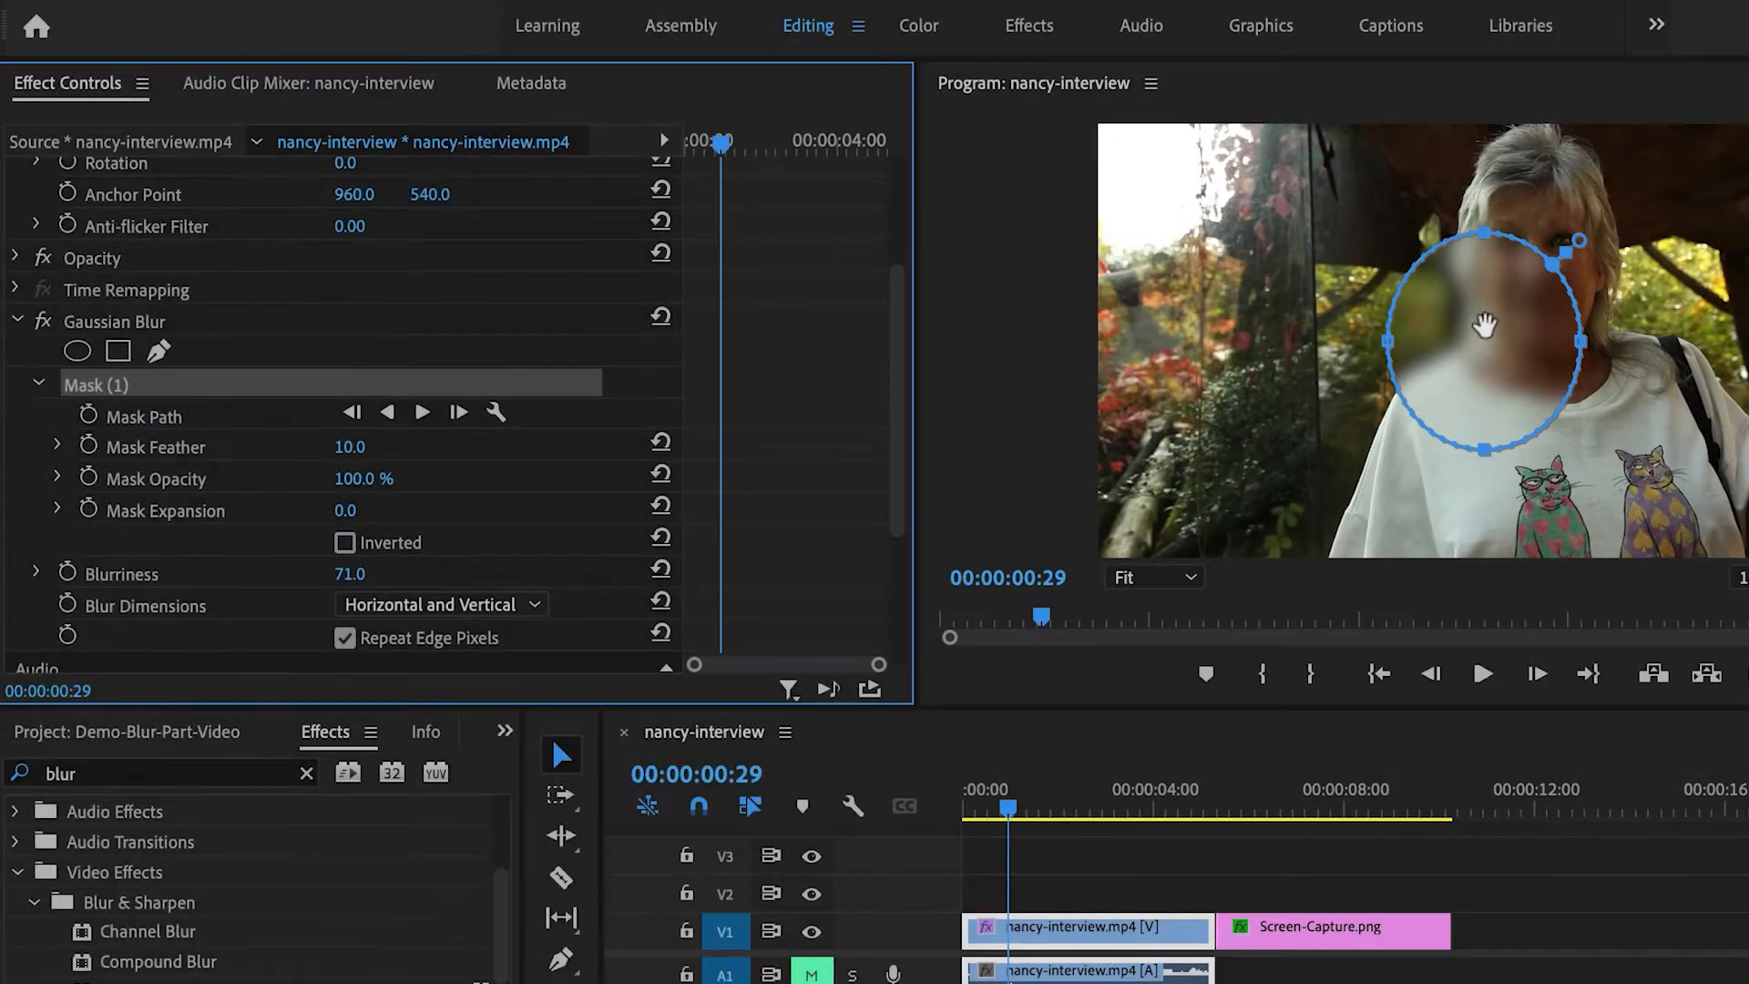
left_click_drag(1485, 325, 1530, 204)
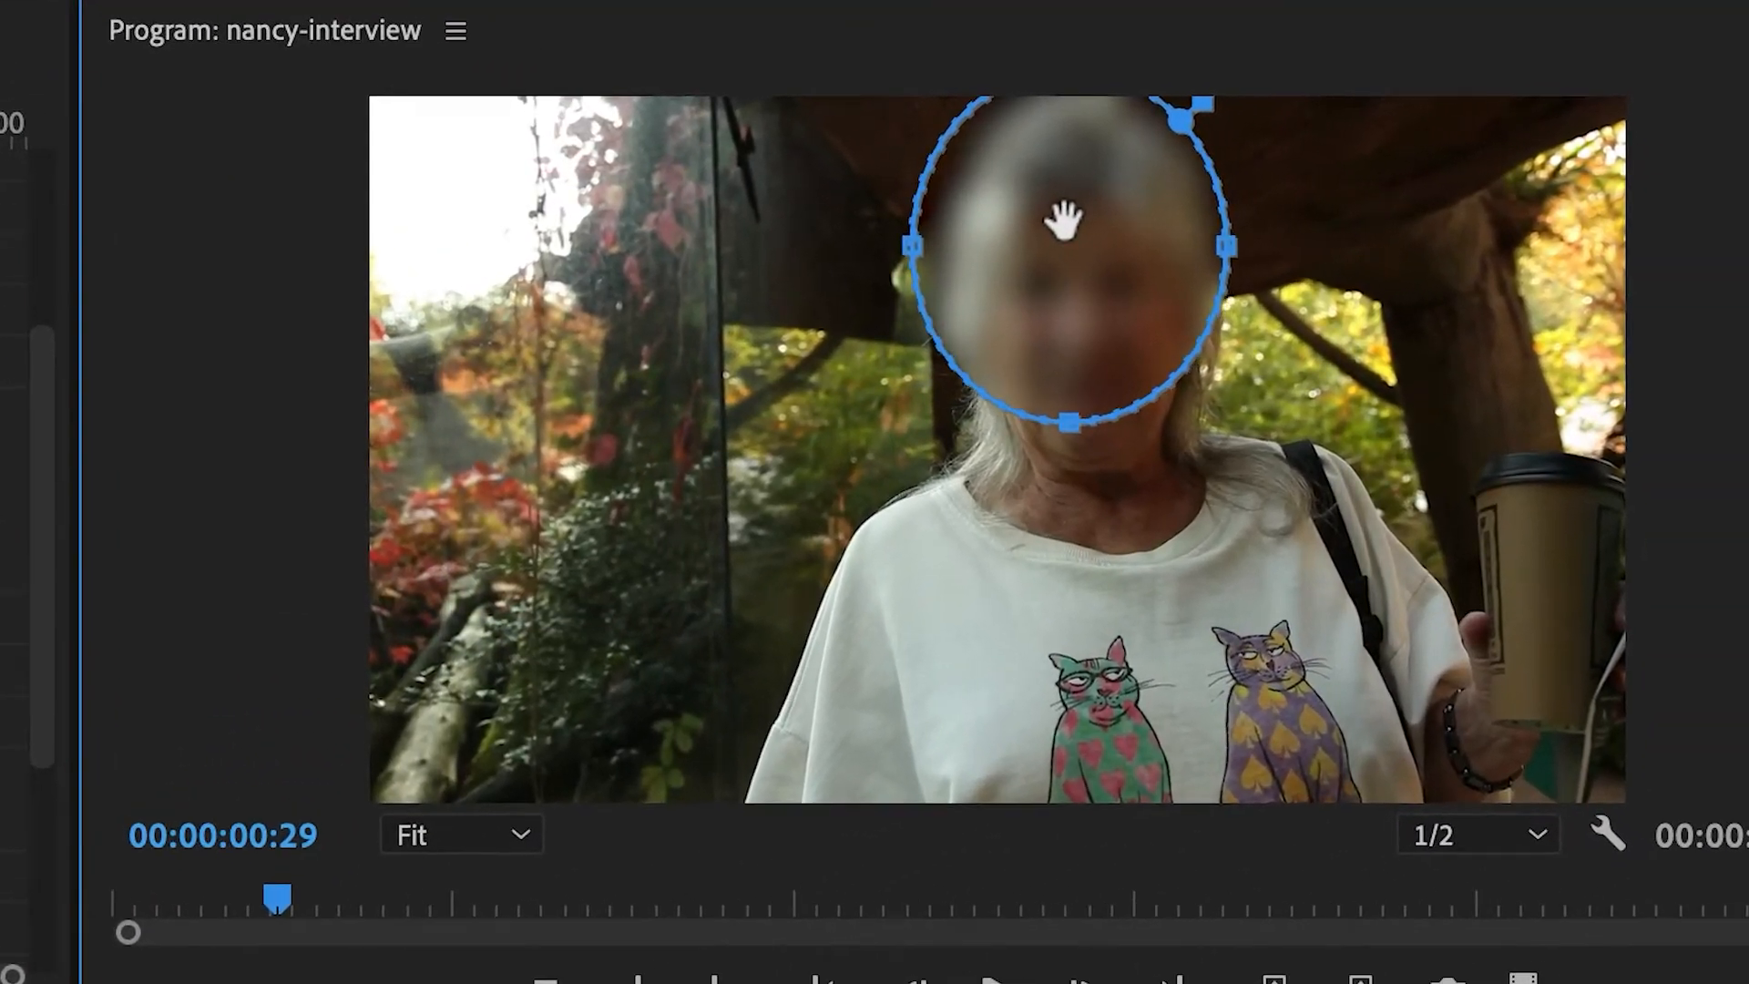
left_click_drag(1064, 218, 1049, 220)
left_click_drag(891, 452, 899, 560)
left_click_drag(1077, 325, 1160, 315)
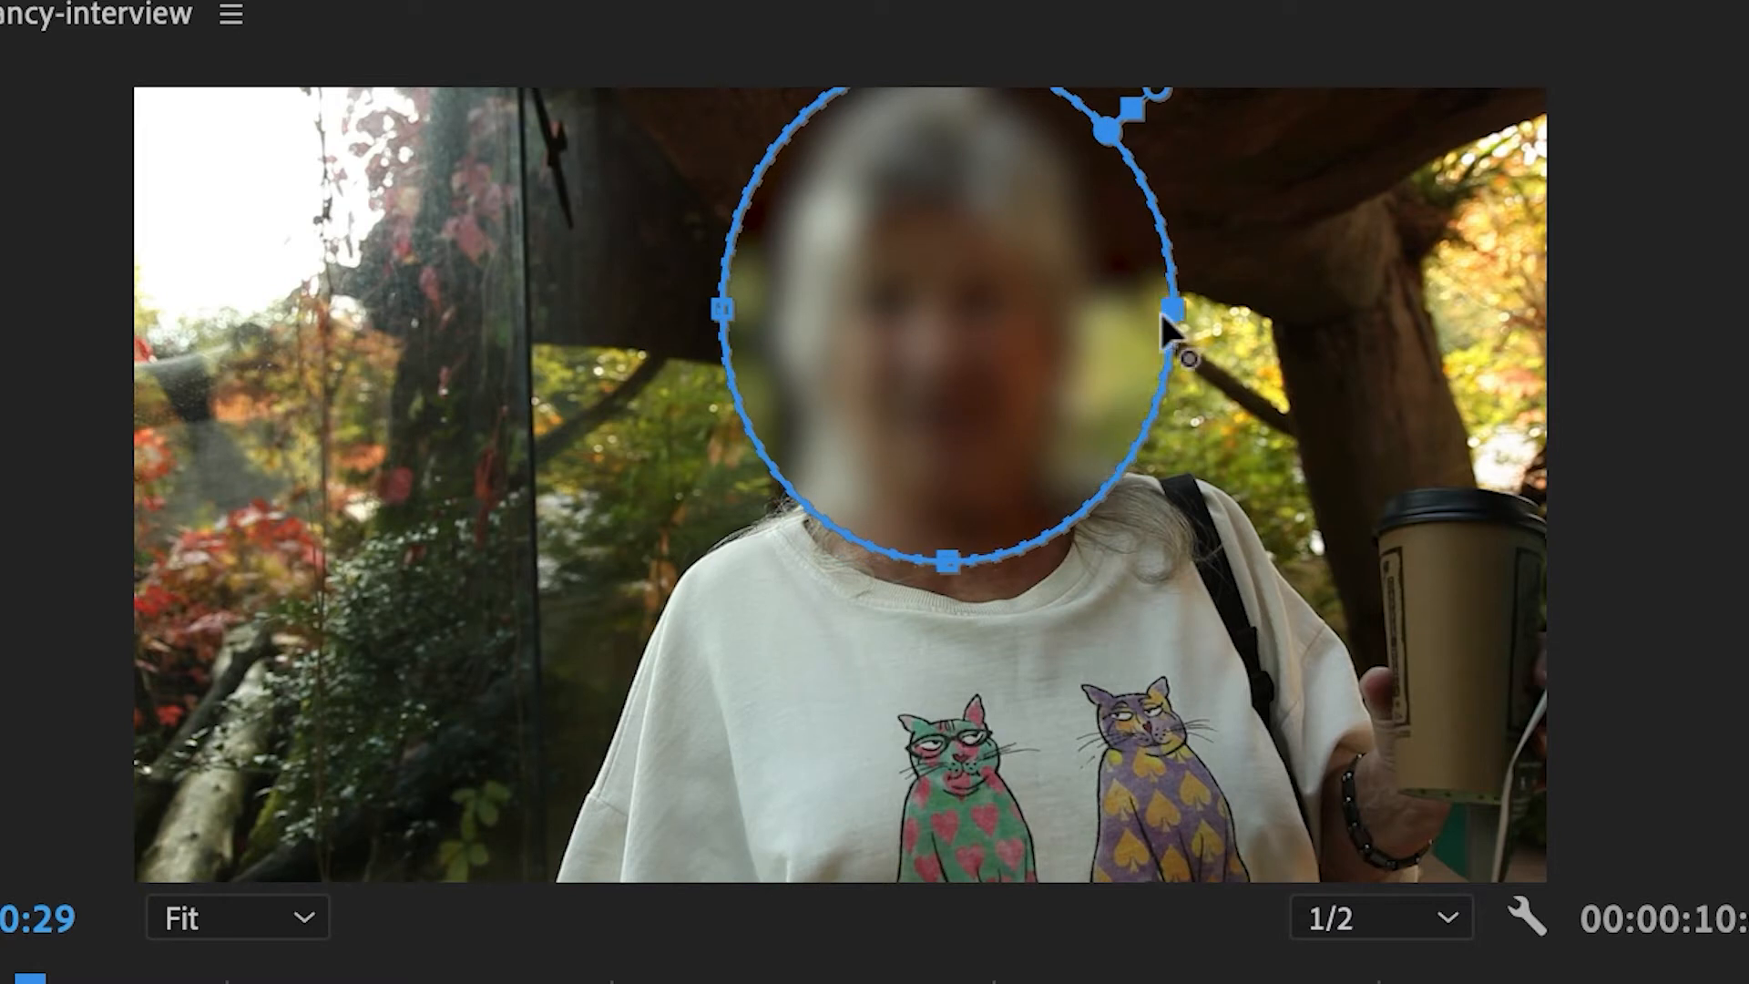
left_click_drag(725, 313, 698, 313)
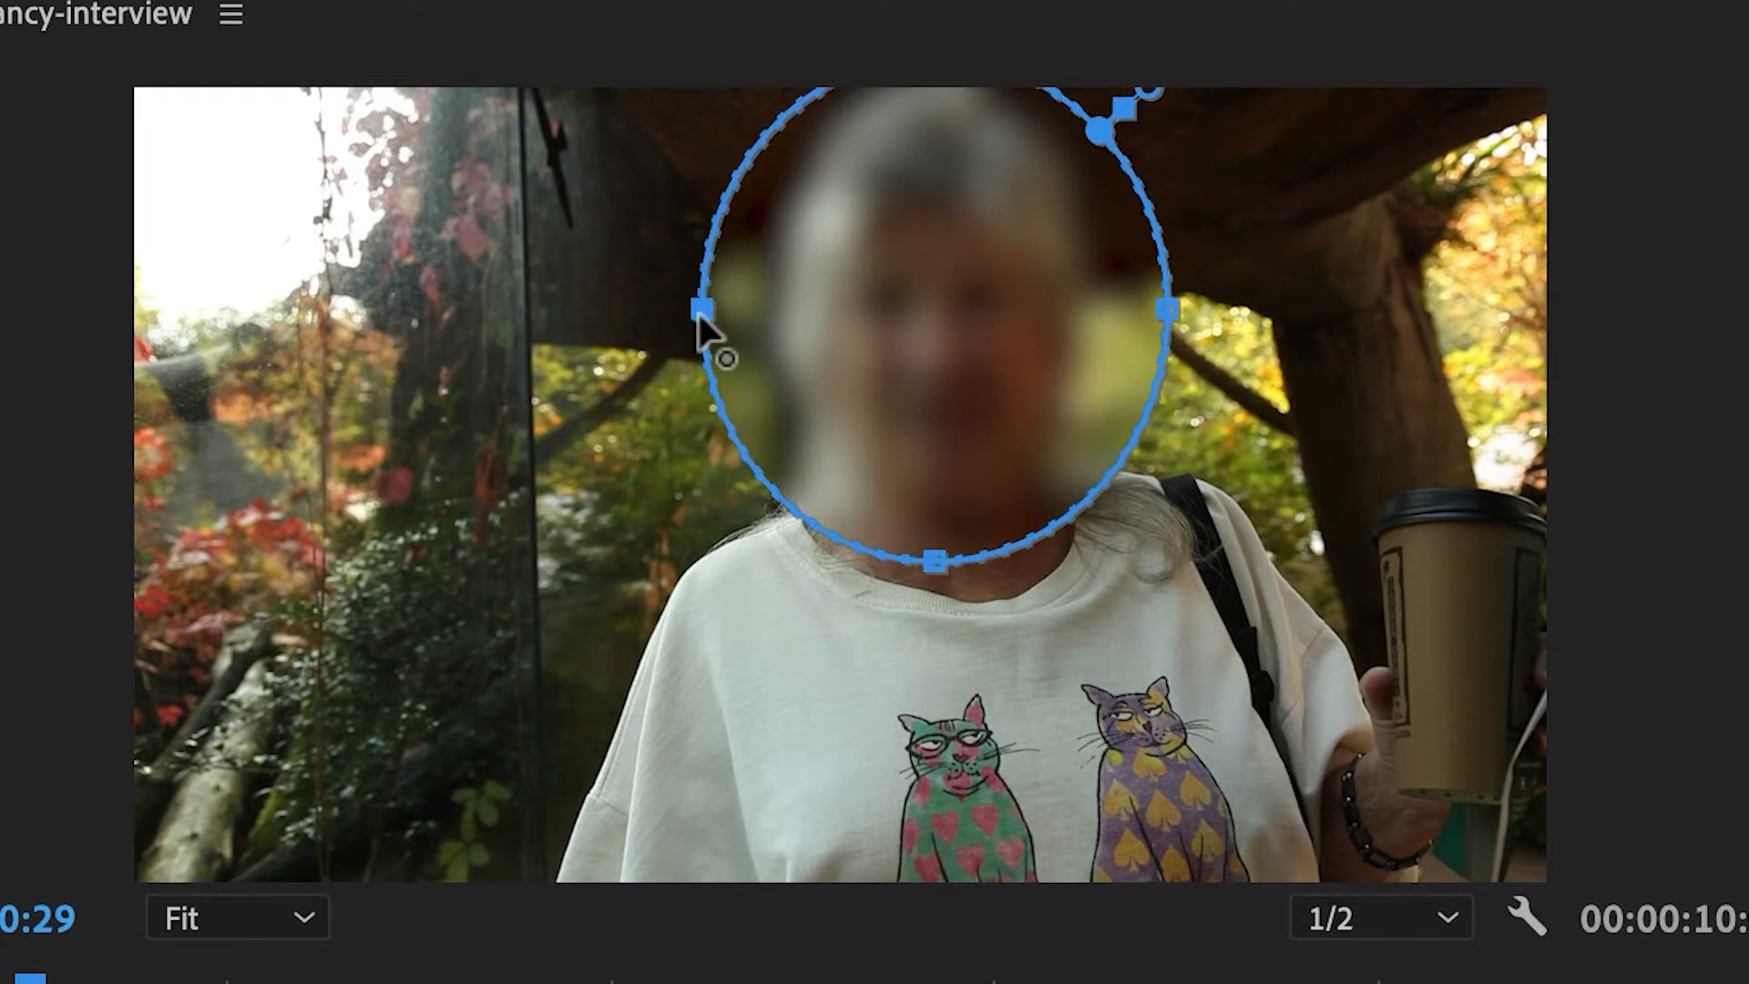
left_click_drag(962, 305, 962, 299)
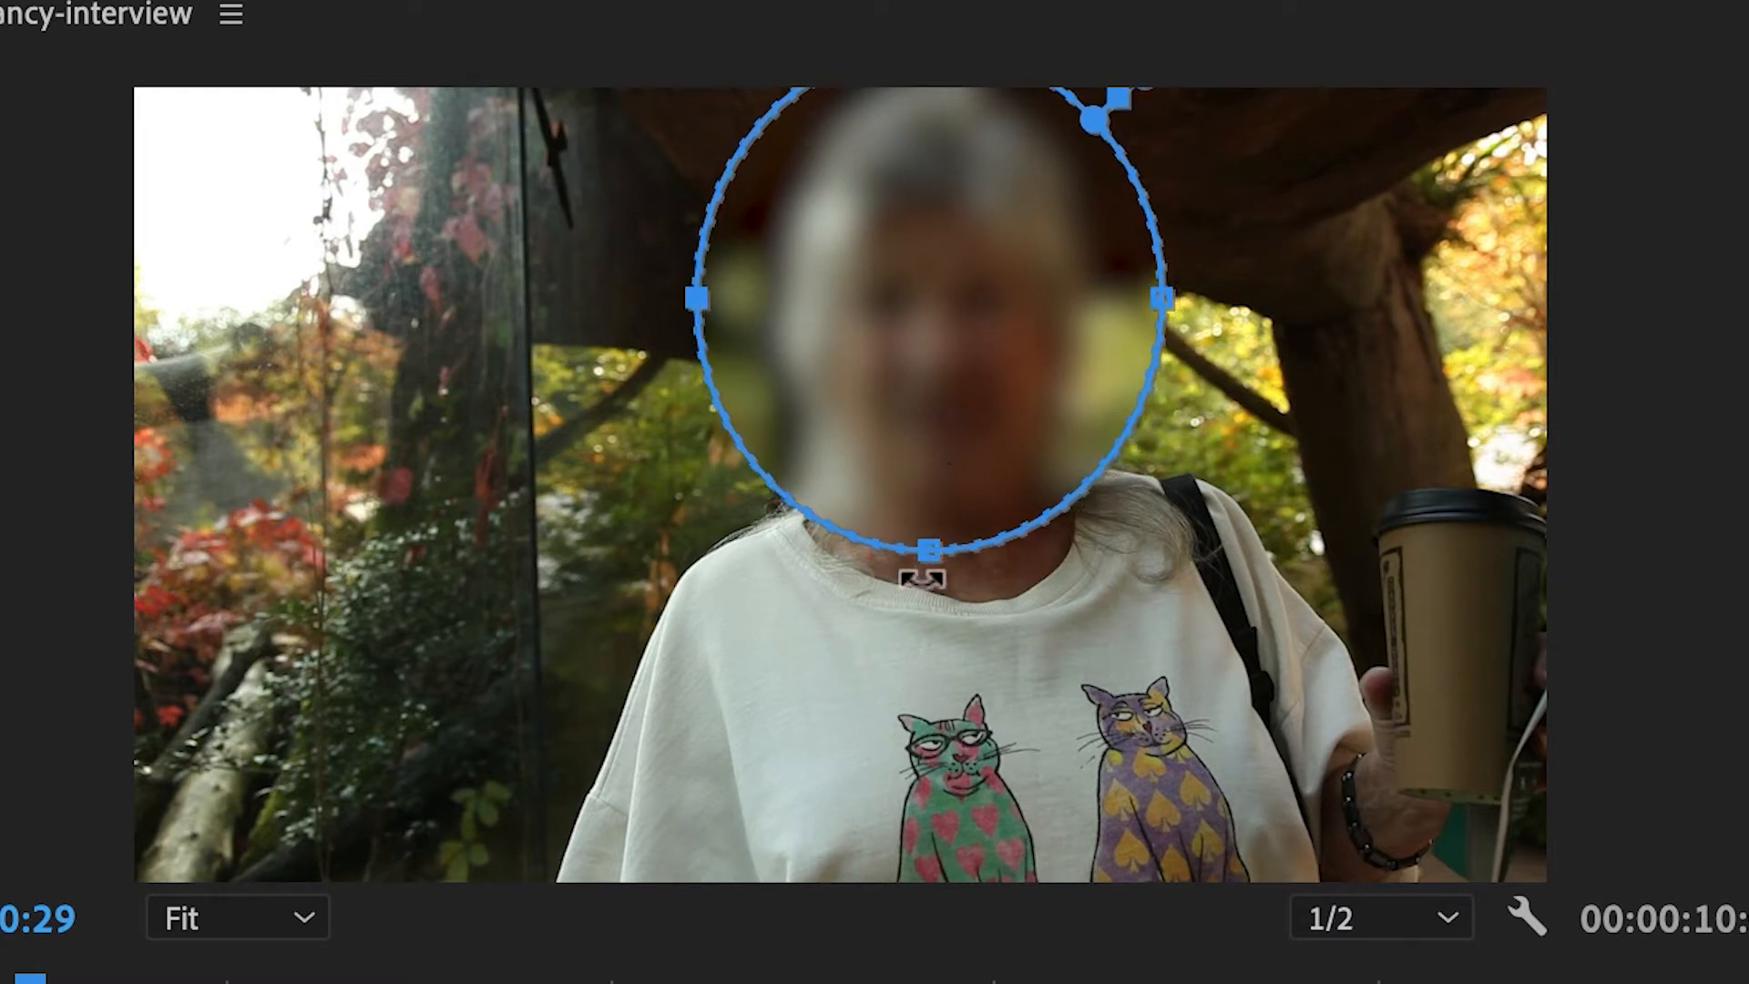
left_click_drag(920, 542, 933, 610)
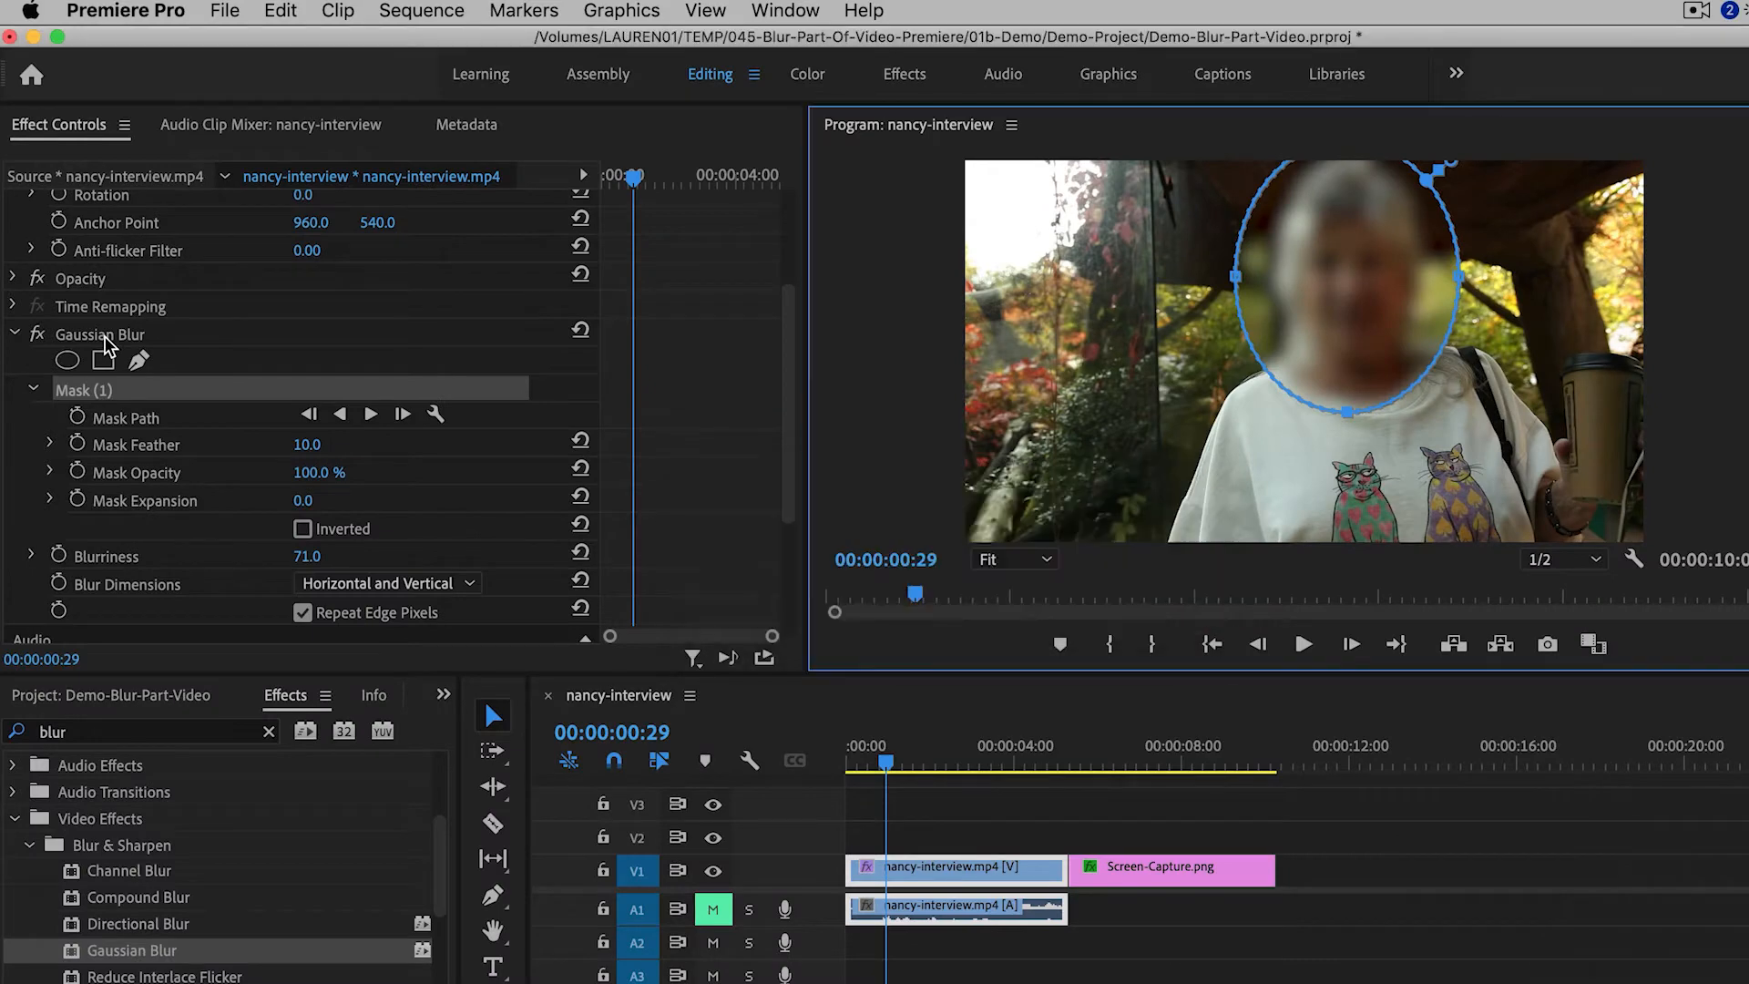
- Set the face mask's feather to 40
left_click(106, 337)
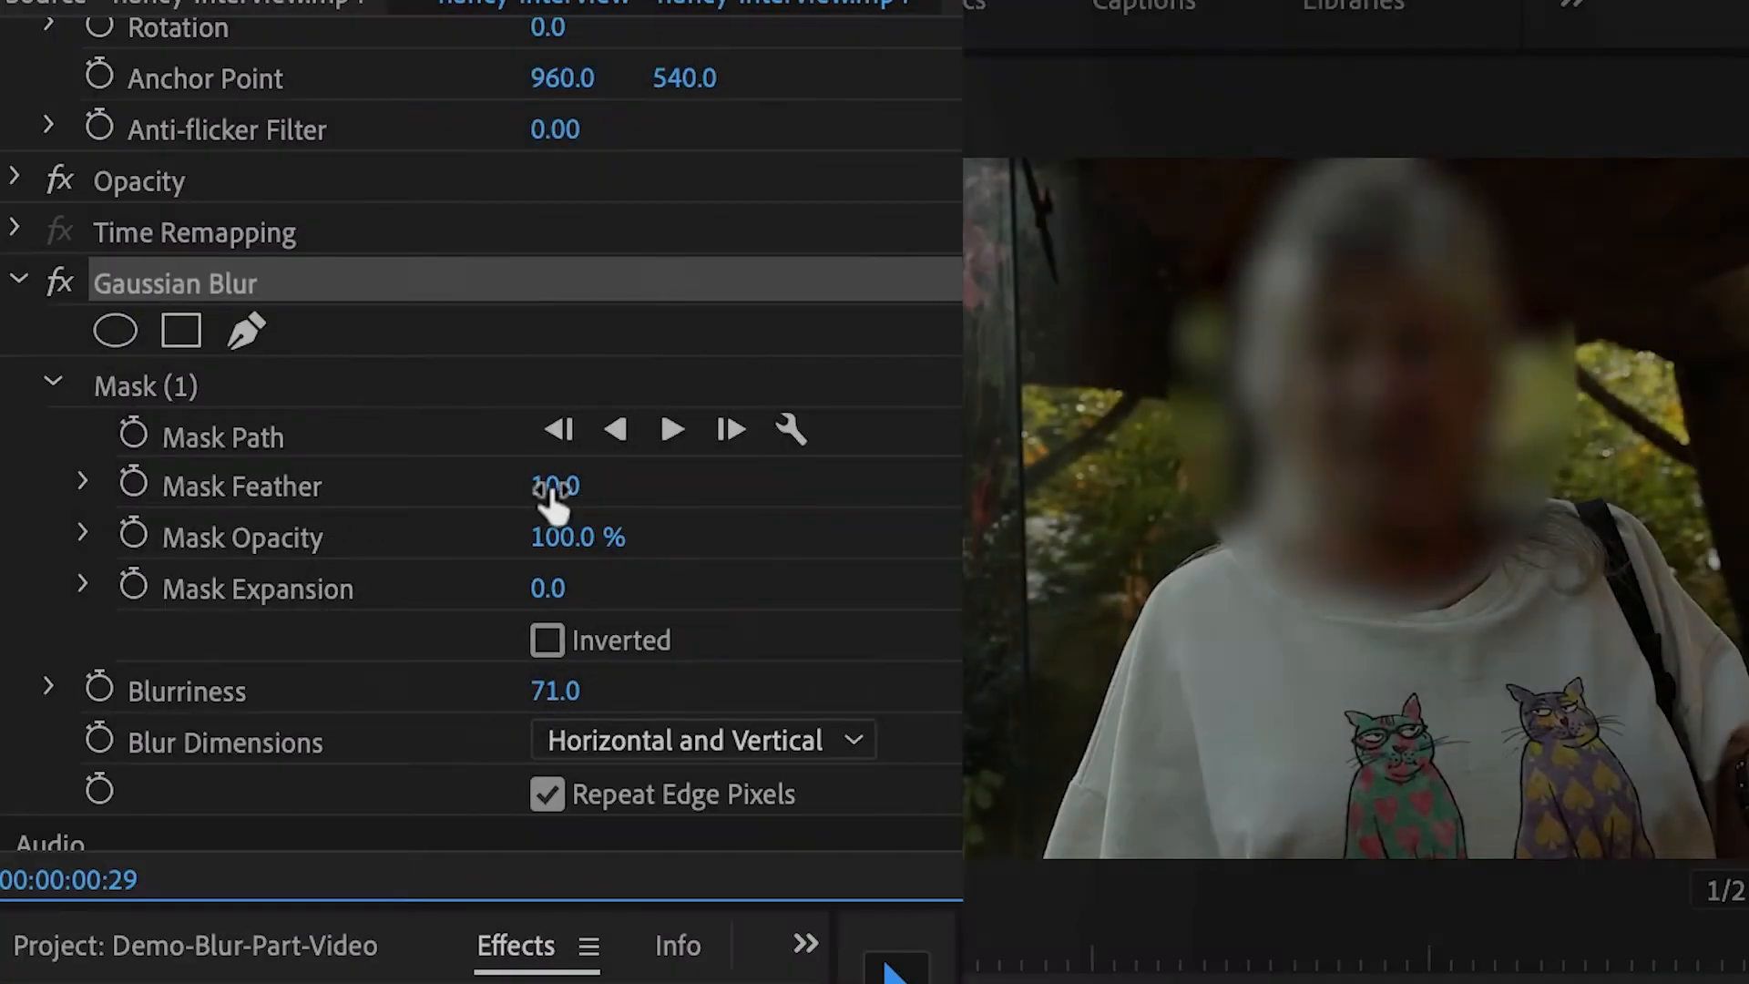
left_click(556, 486)
type("40")
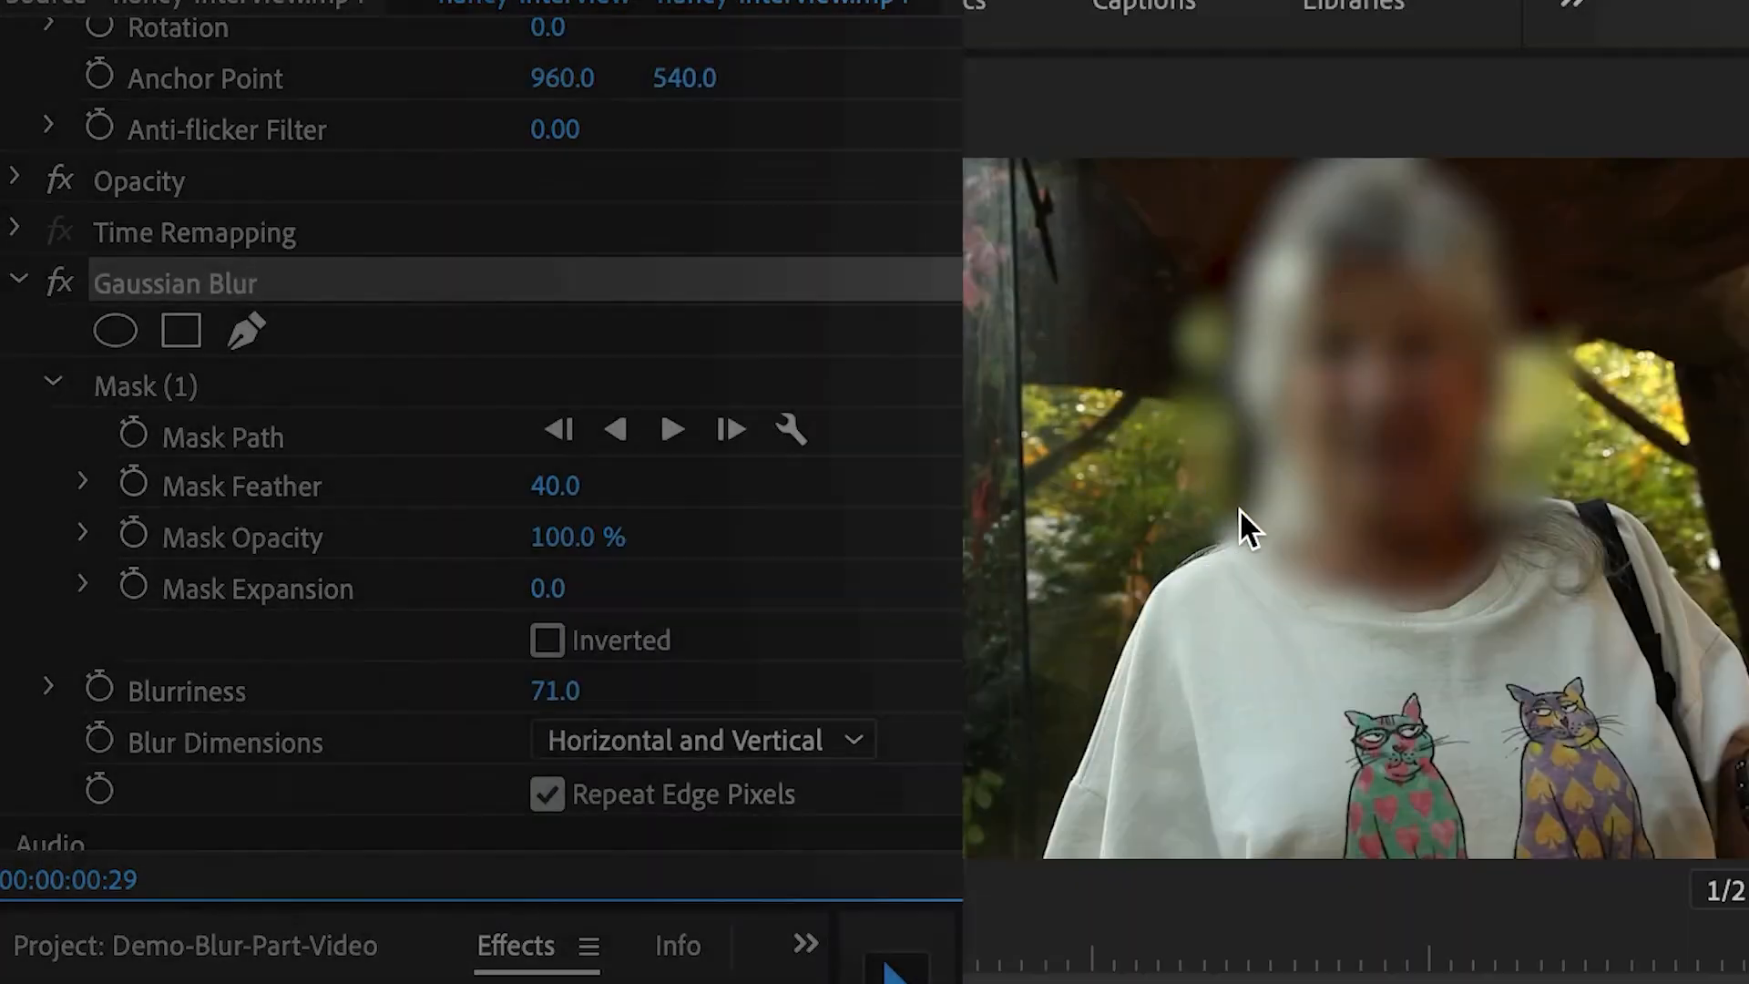
key("Left")
key("Left")
key("Left")
key("Left")
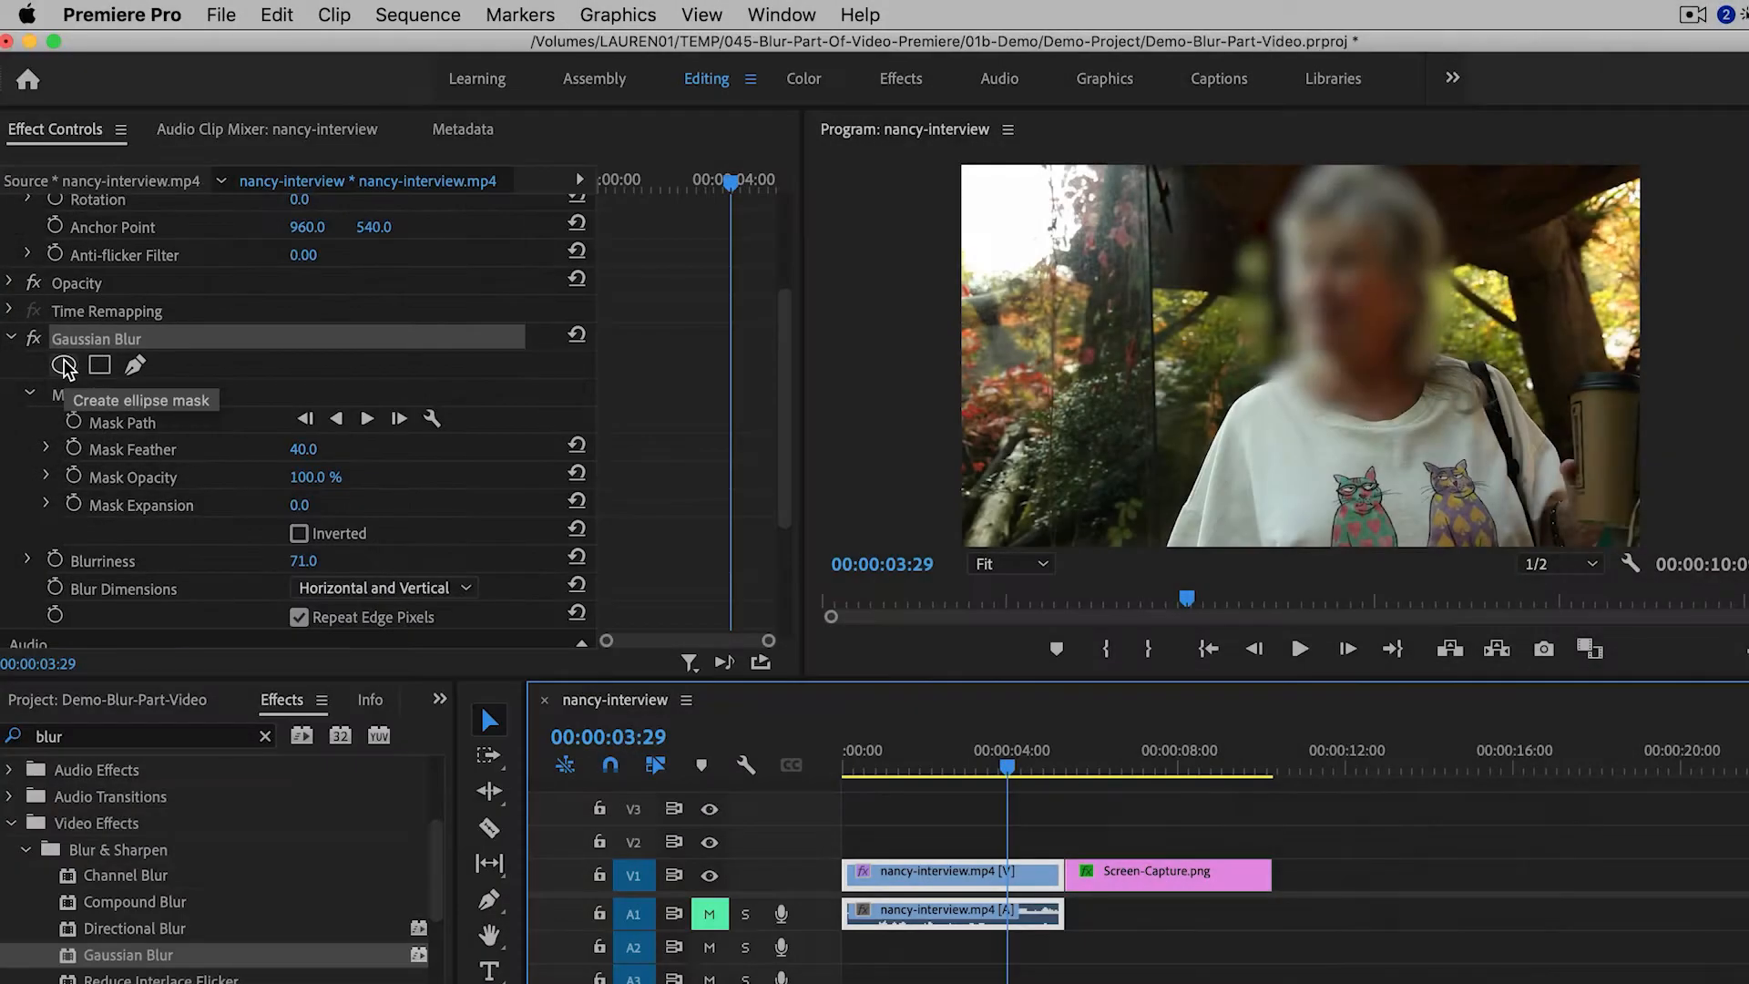
left_click(63, 365)
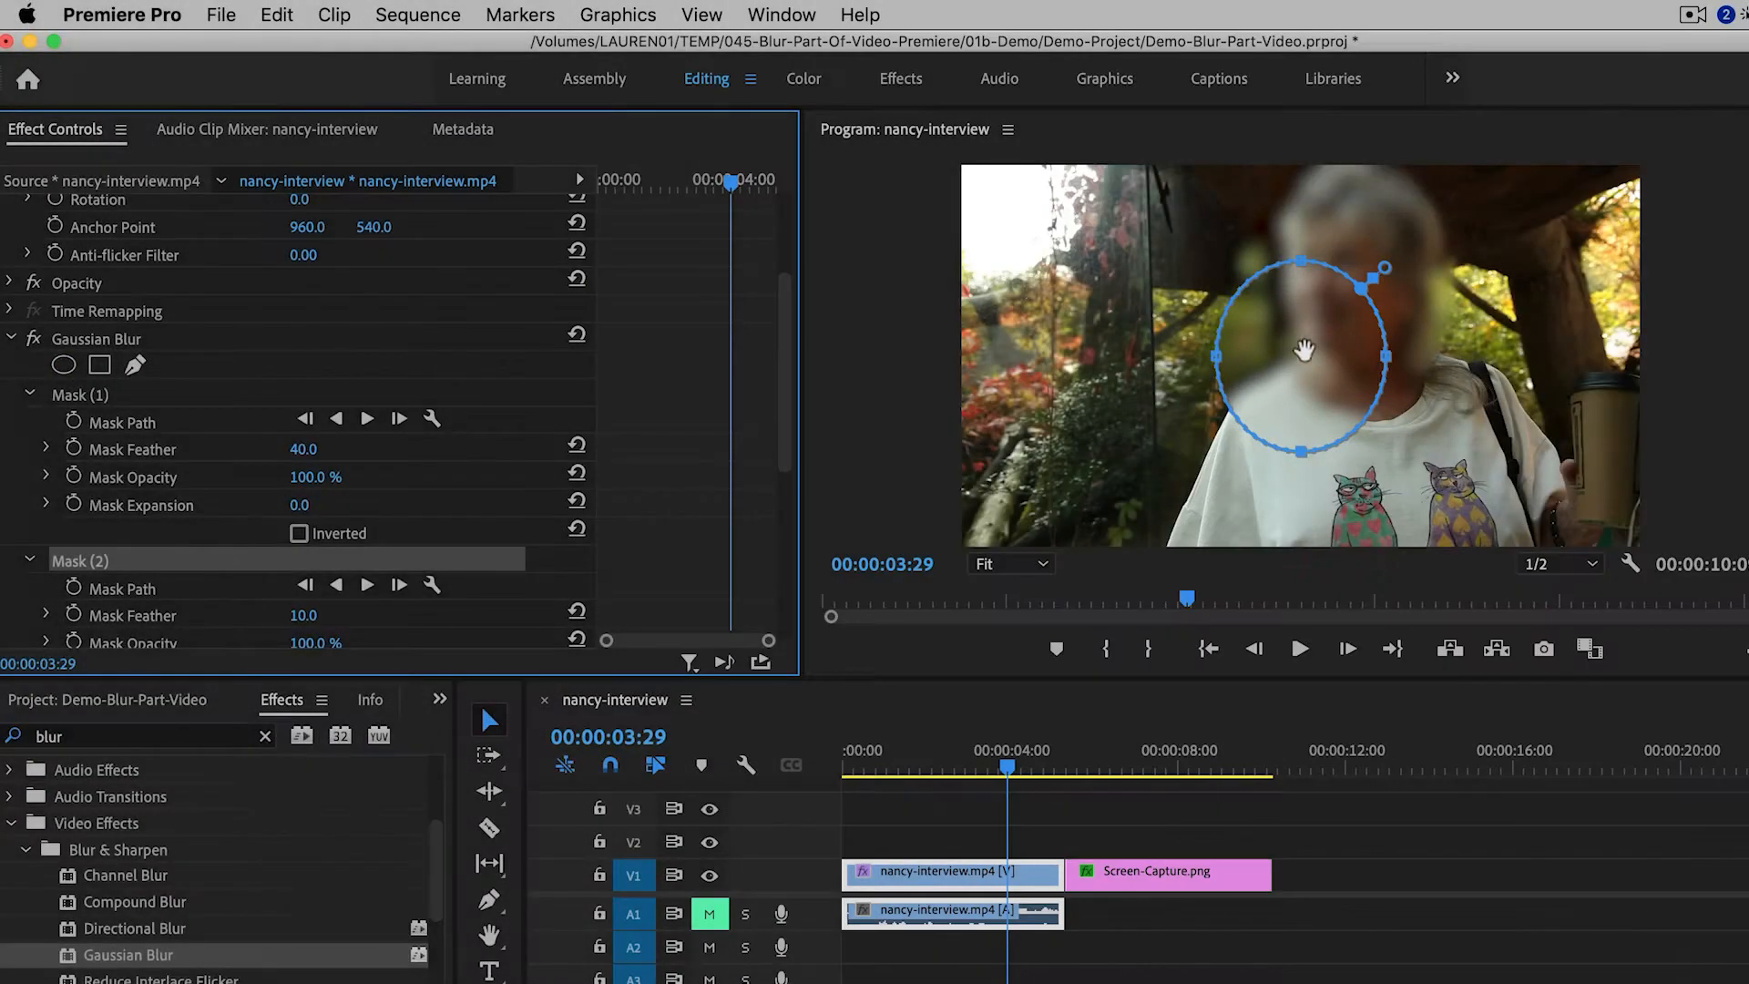
left_click_drag(1280, 345, 1584, 437)
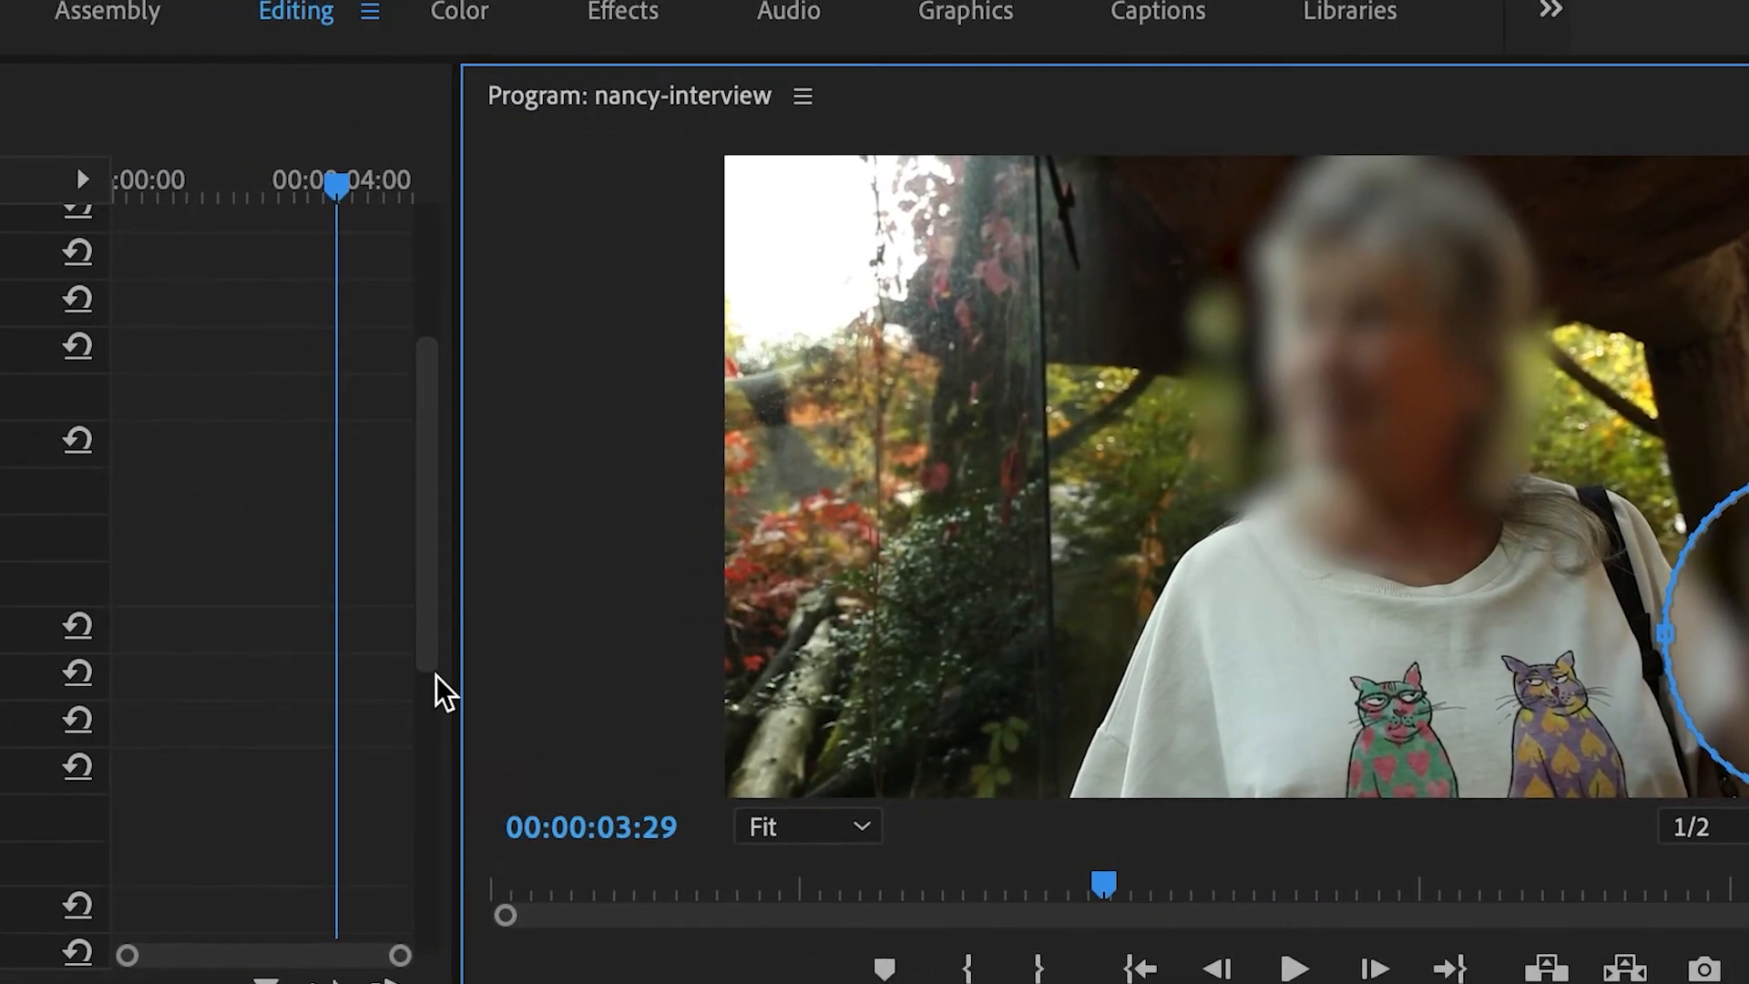
scroll(203, 687, "down", 4)
scroll(195, 679, "up", 1)
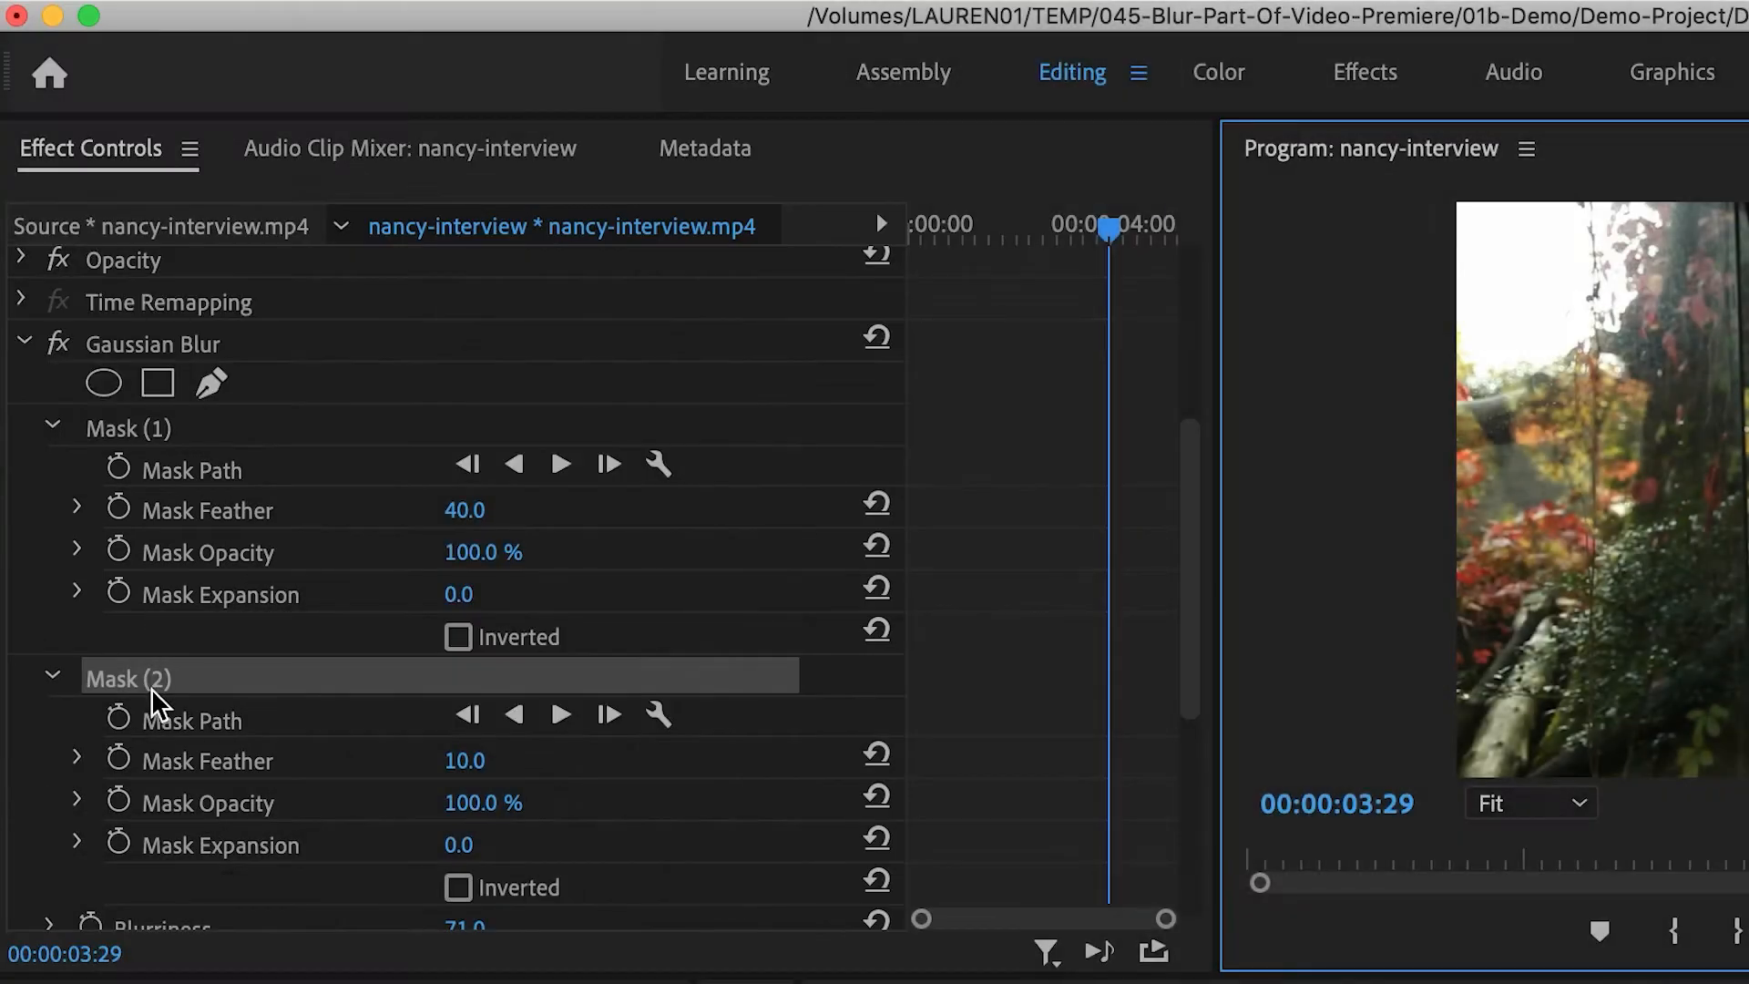
left_click(151, 692)
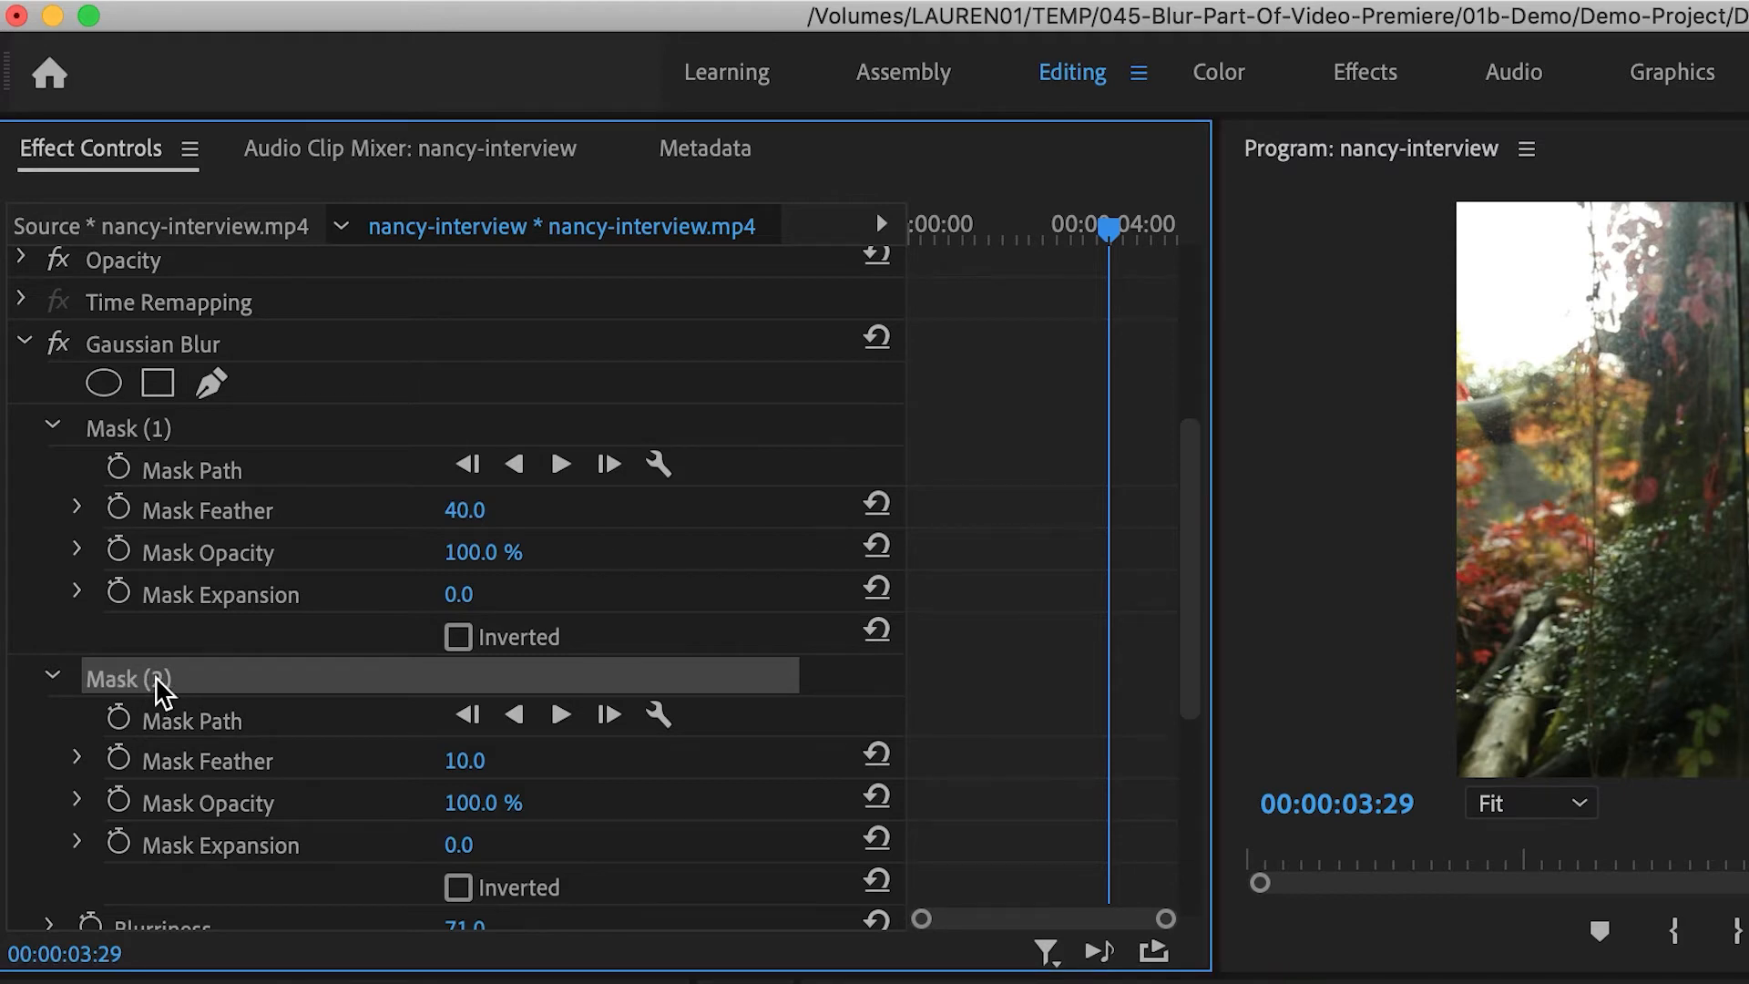
key("Delete")
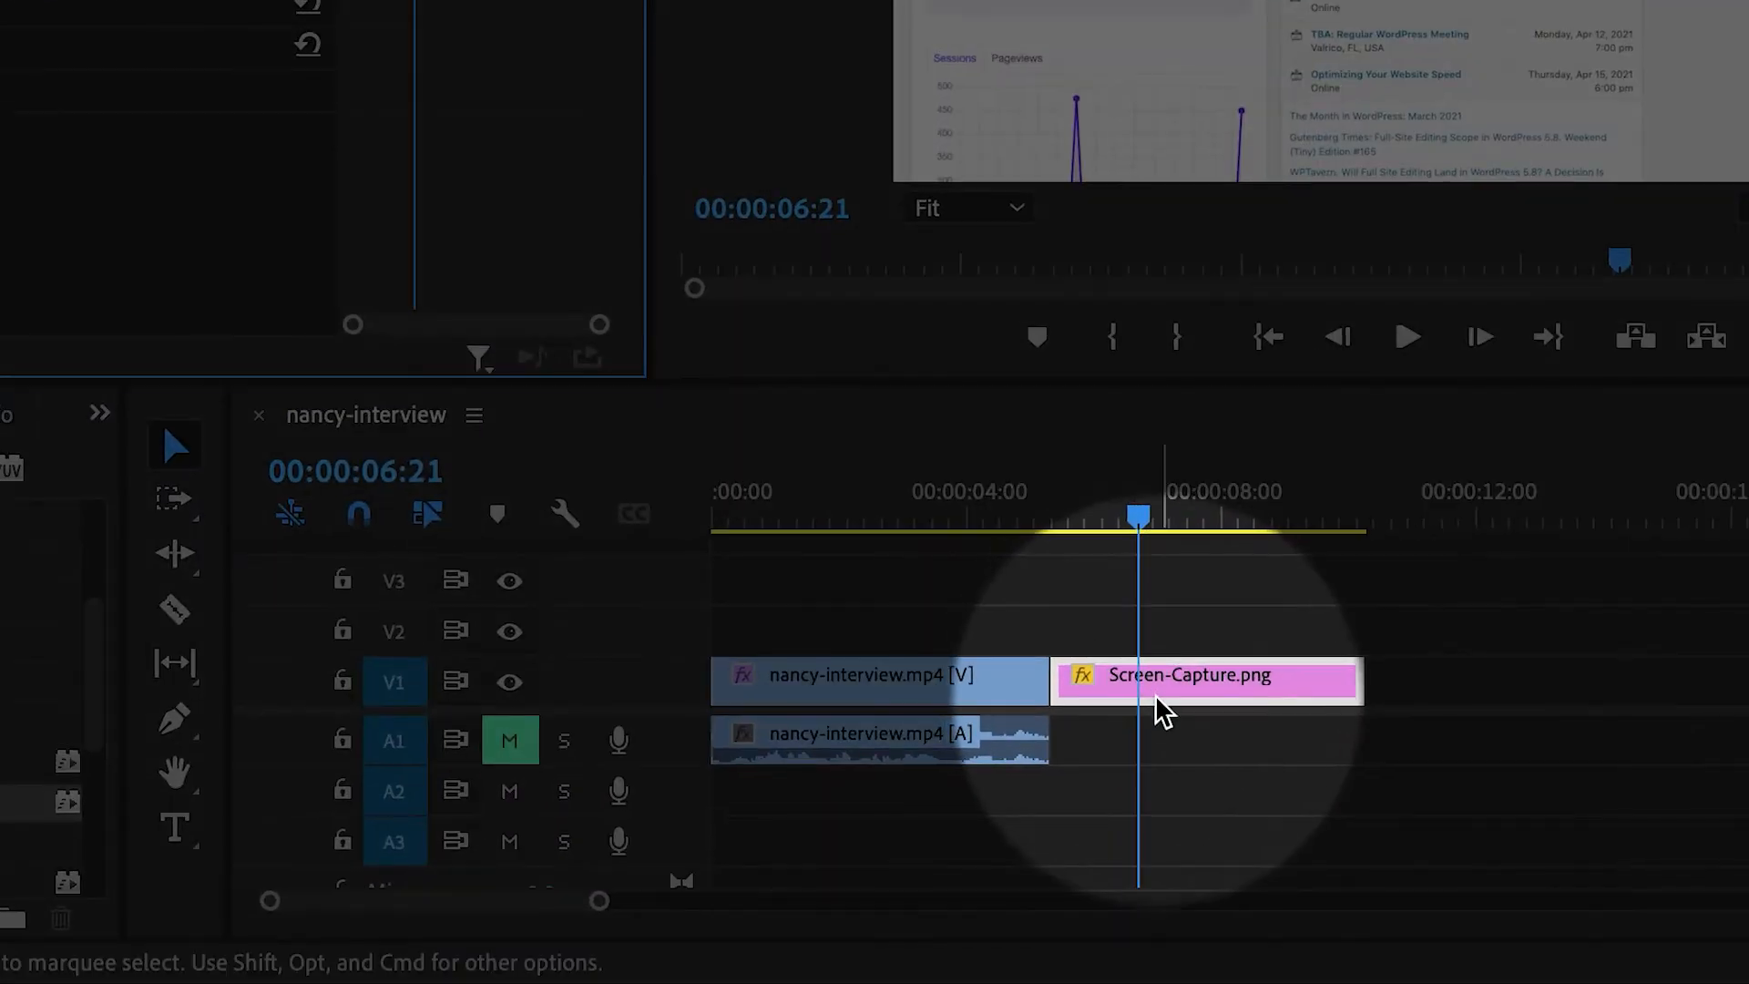
- Apply Gaussian Blur to the Screen-Capture.png clip and set its Blurriness to 40
left_click(1098, 757)
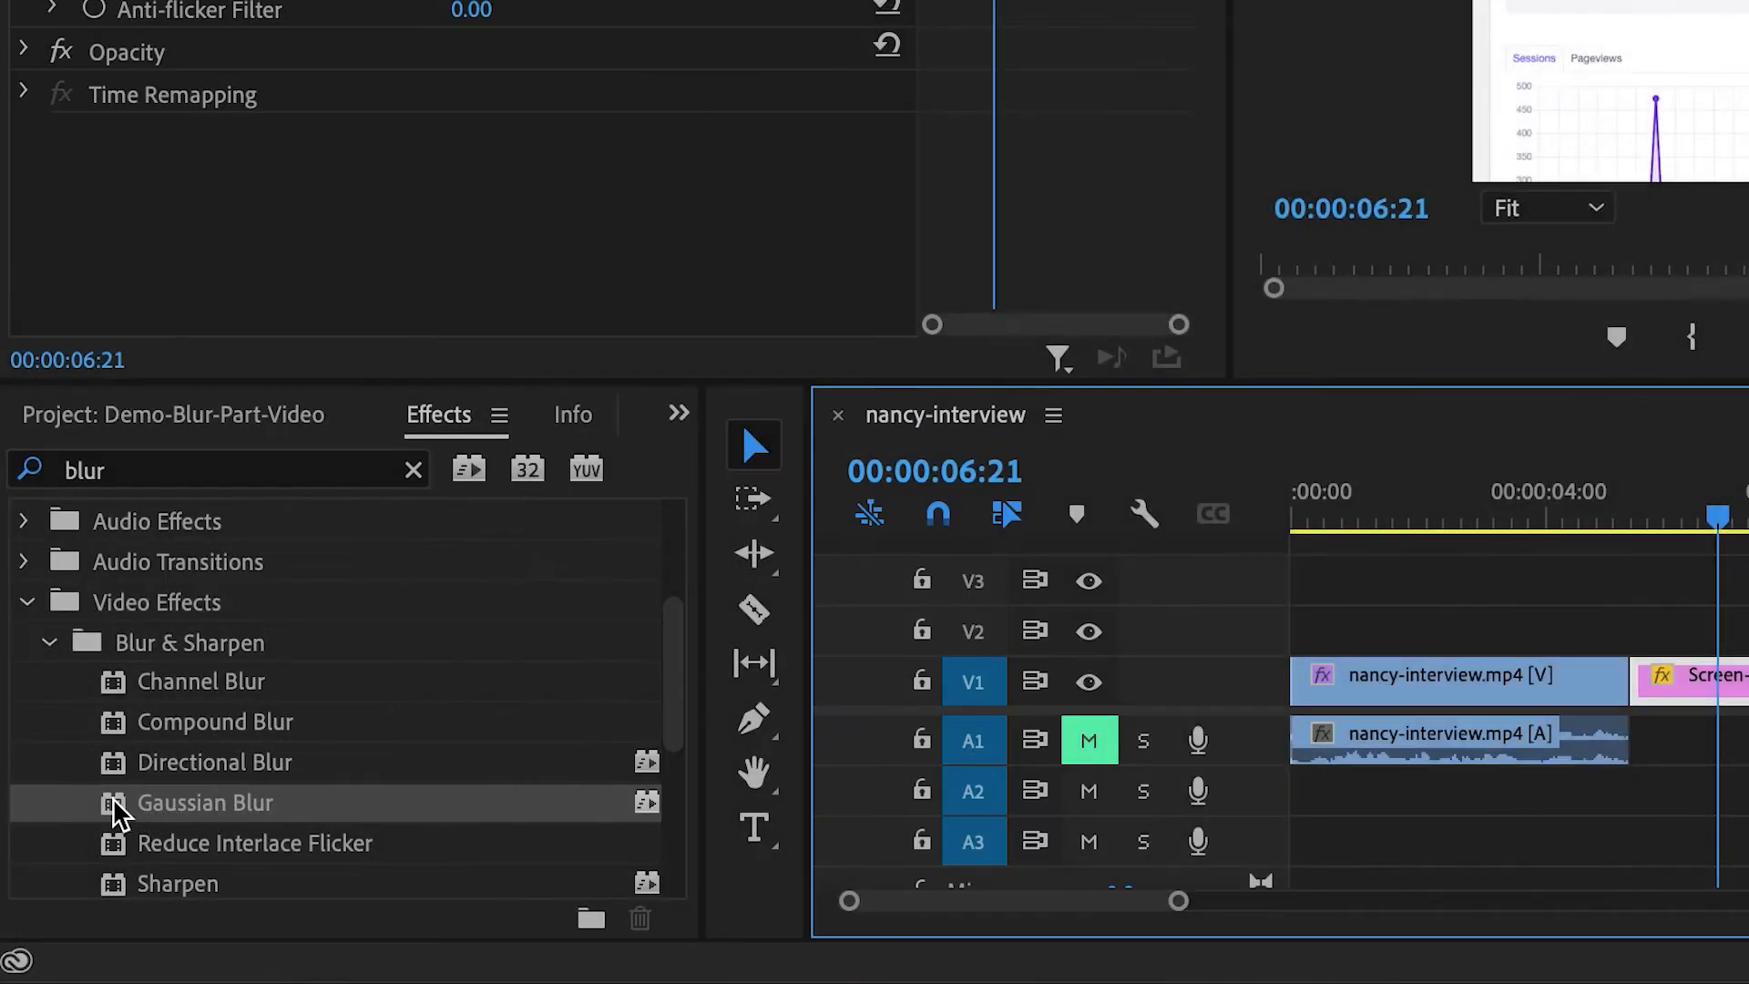
left_click_drag(109, 801, 1744, 697)
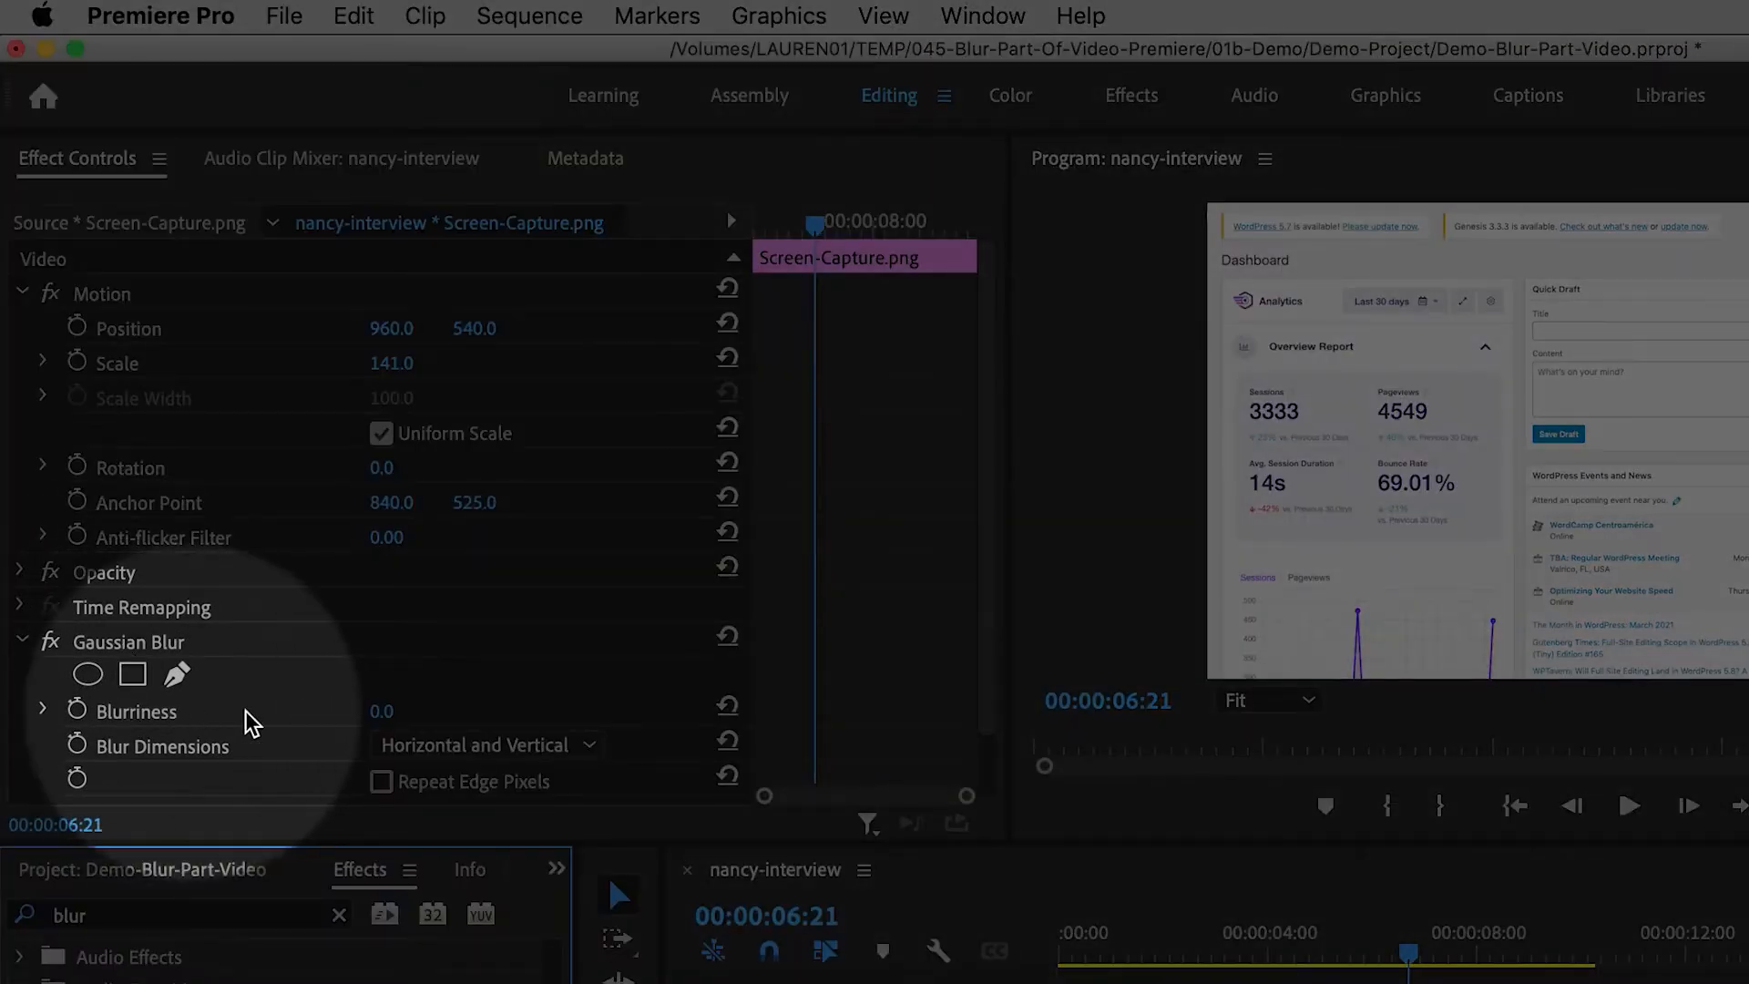
left_click(388, 712)
type("40")
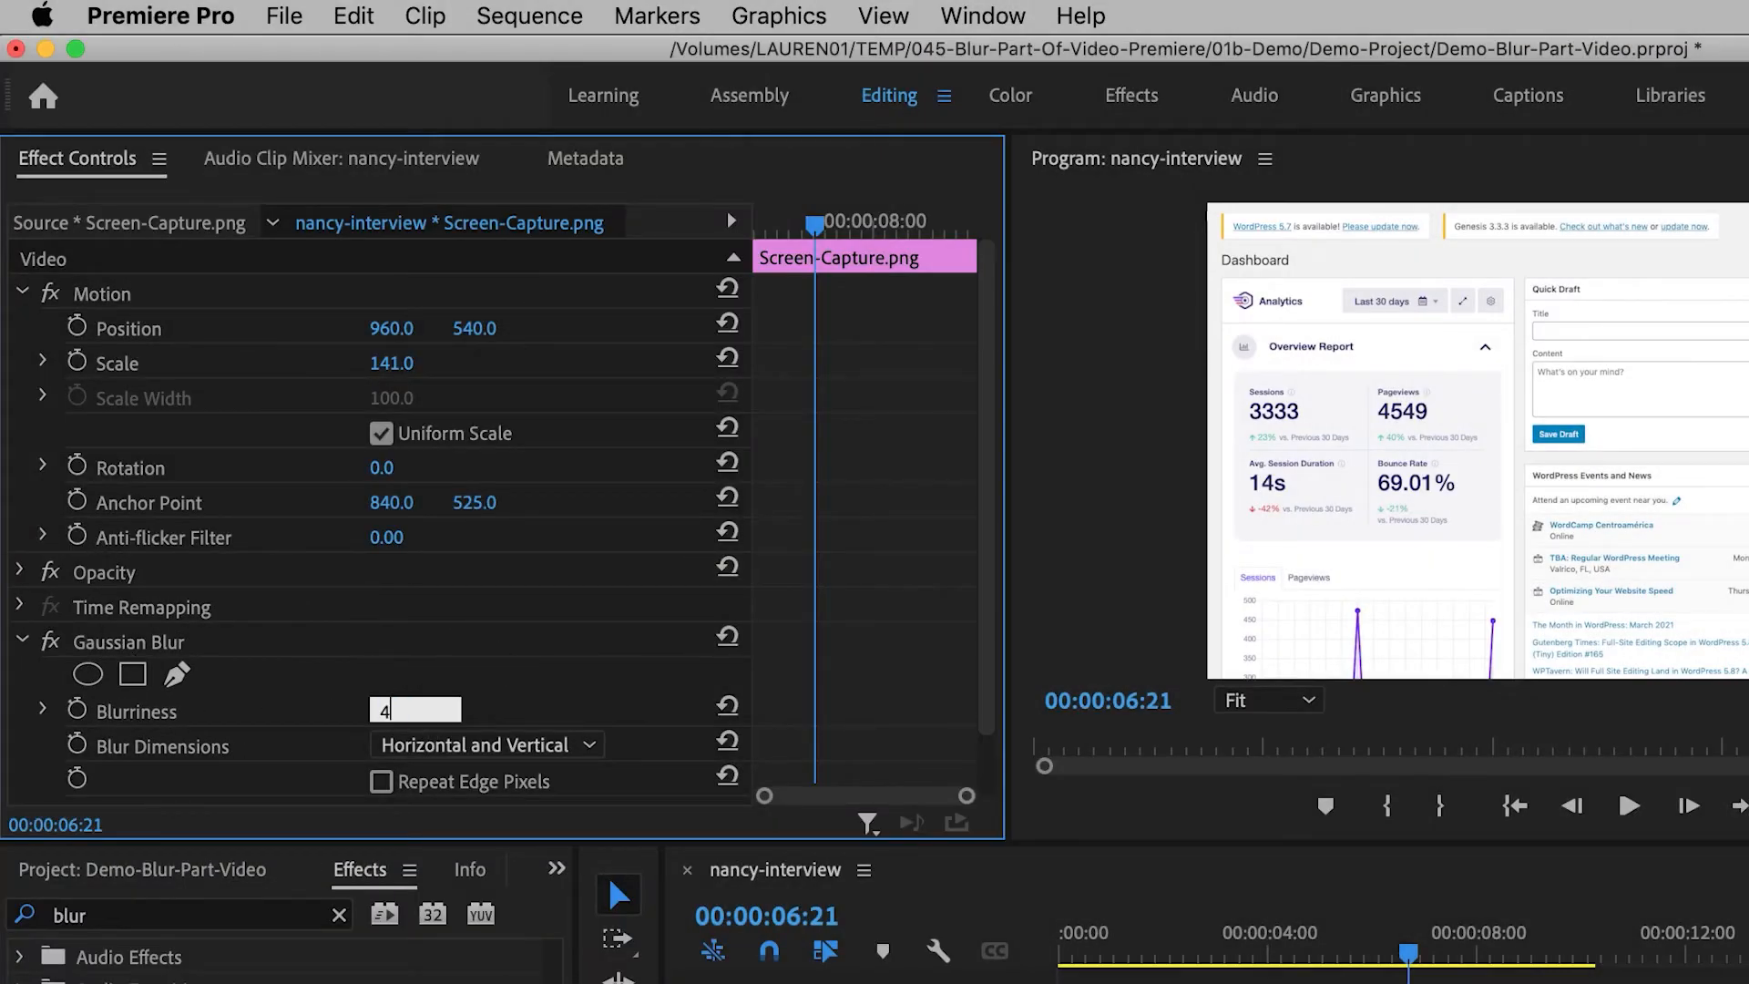
key("Return")
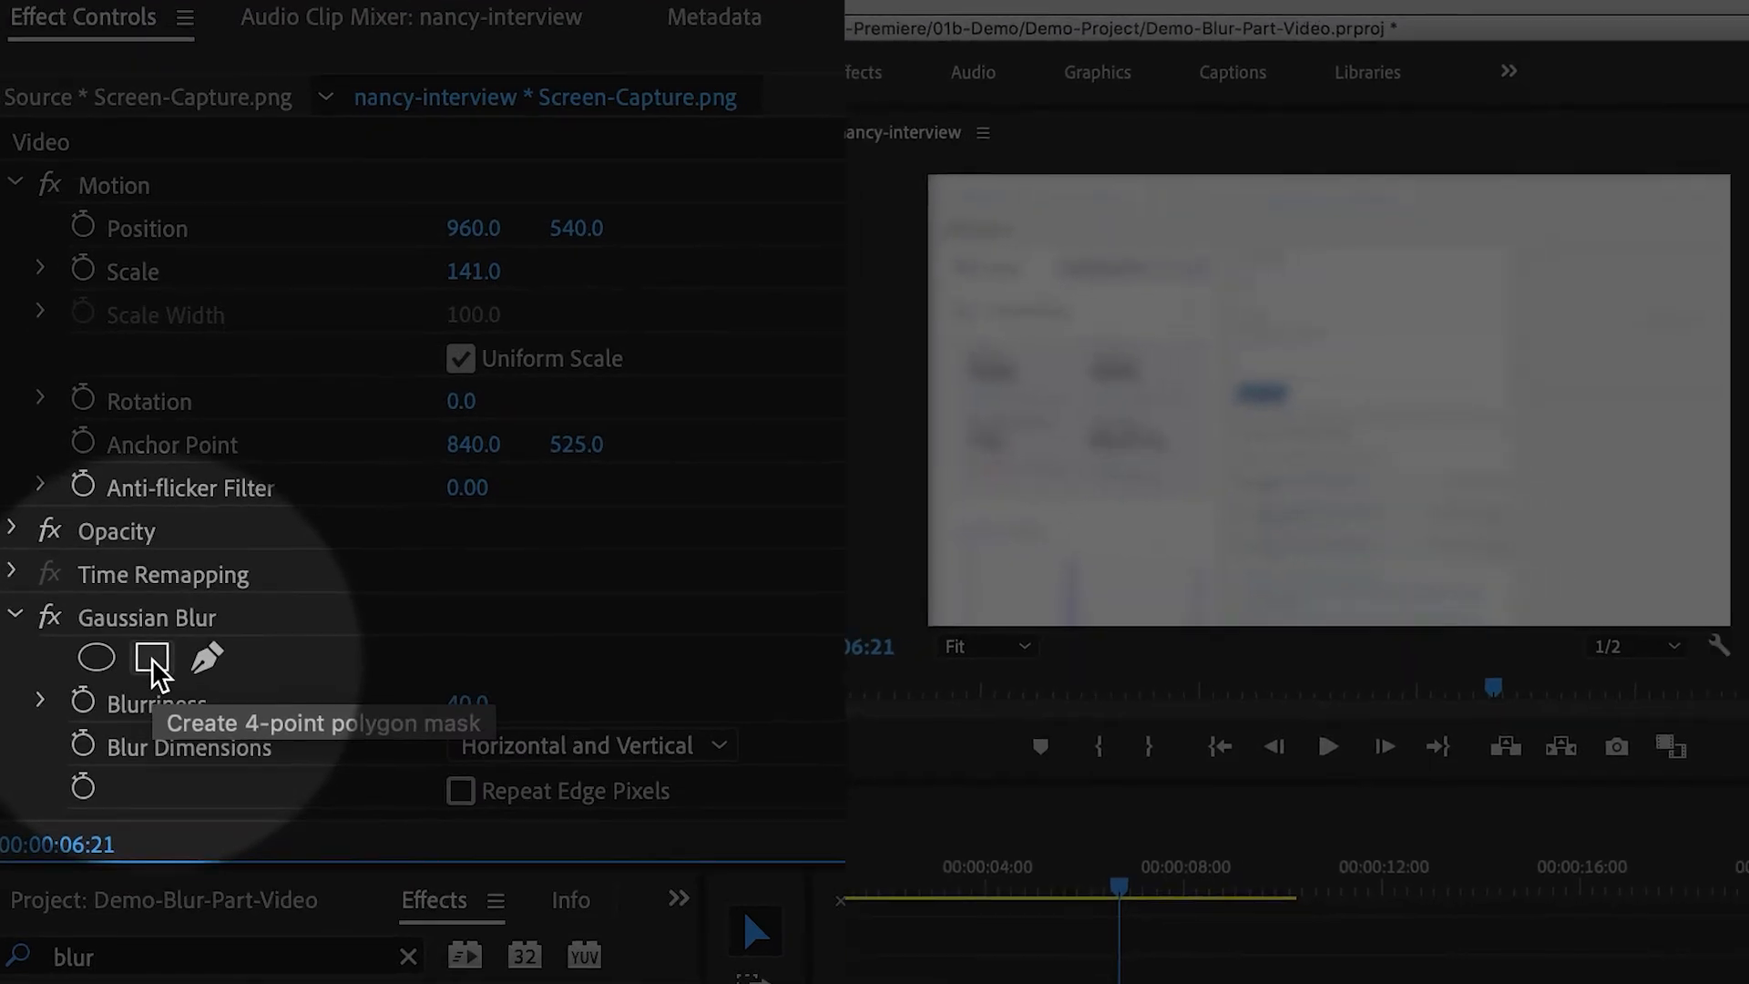
- Add a 4-point polygon mask and move it over the Overview Report statistics in the screen capture
left_click(152, 658)
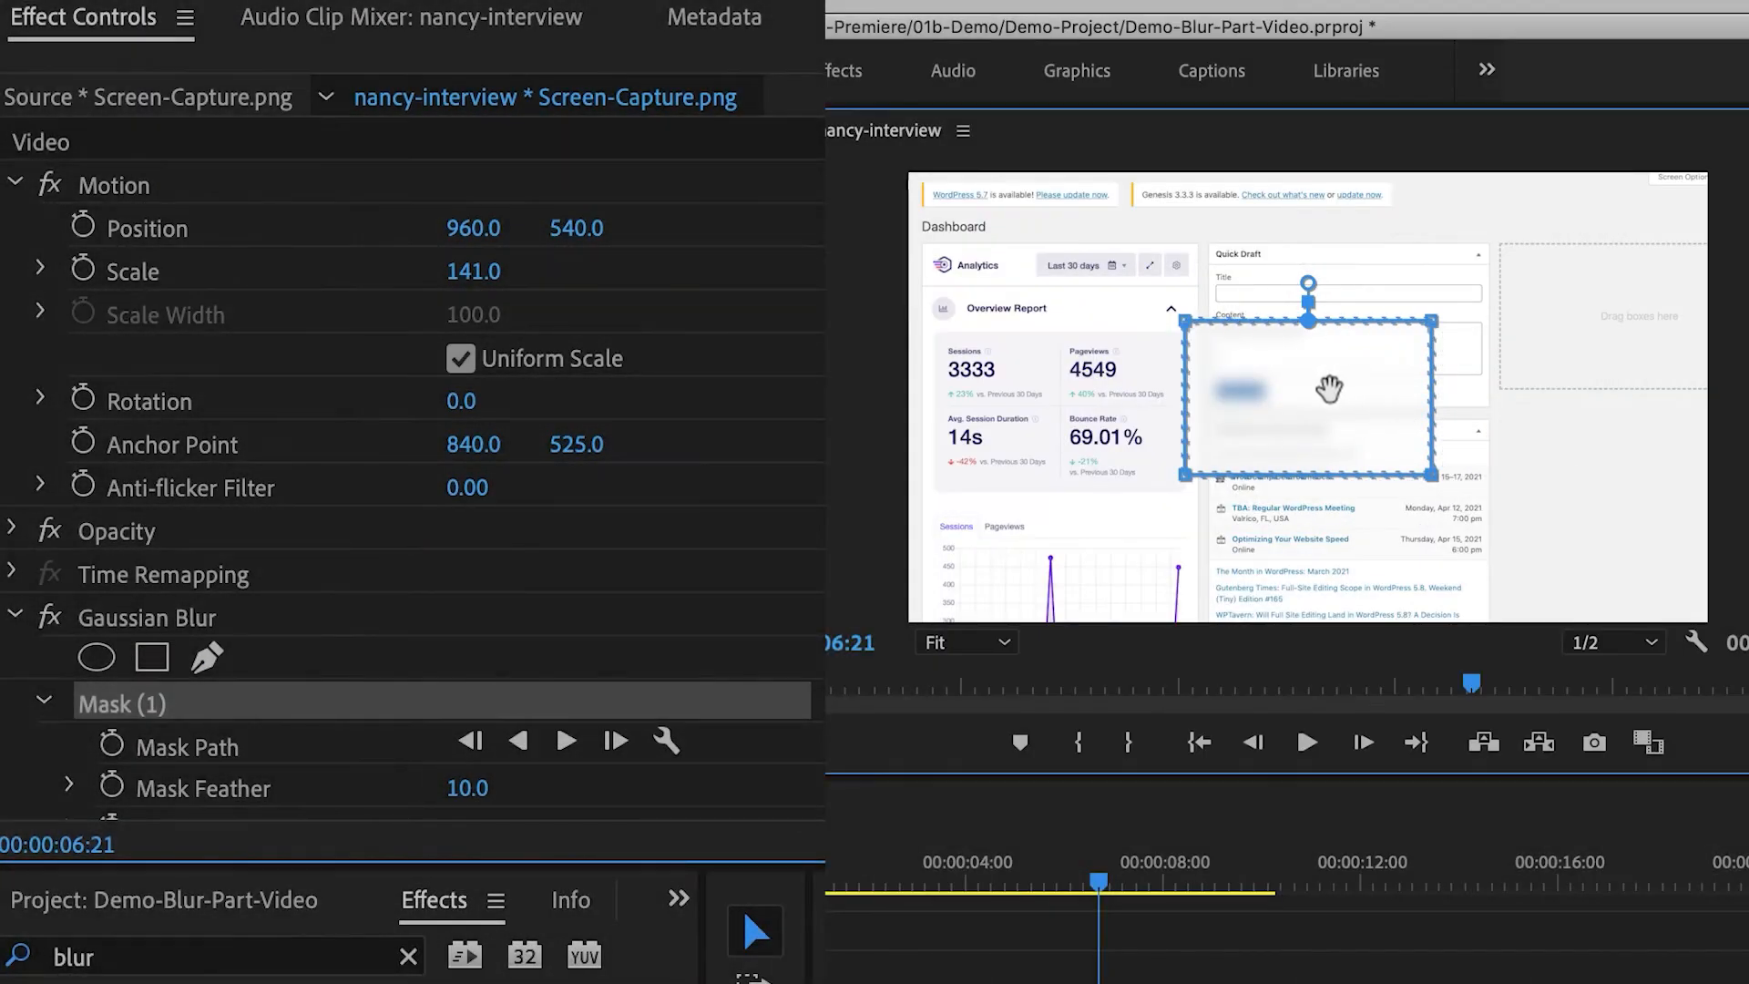
left_click_drag(1302, 390, 1059, 394)
left_click_drag(1063, 394, 1065, 394)
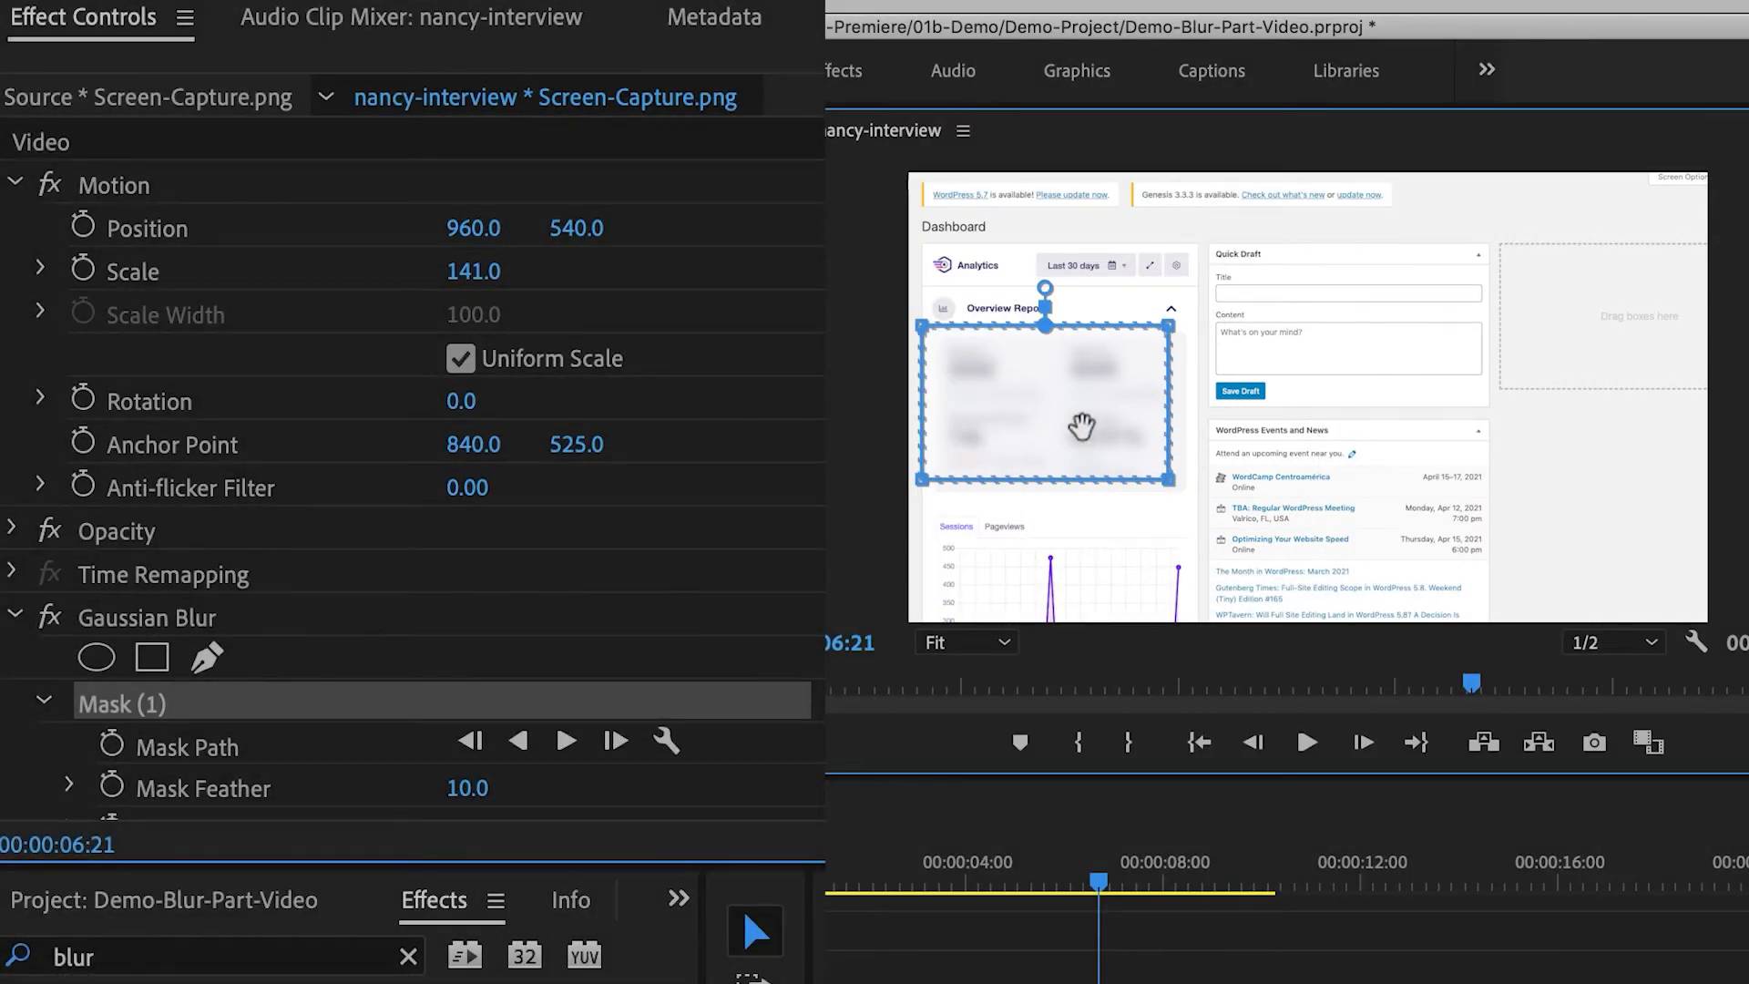
- Set the polygon mask's feather to 25
scroll(574, 592, "down", 3)
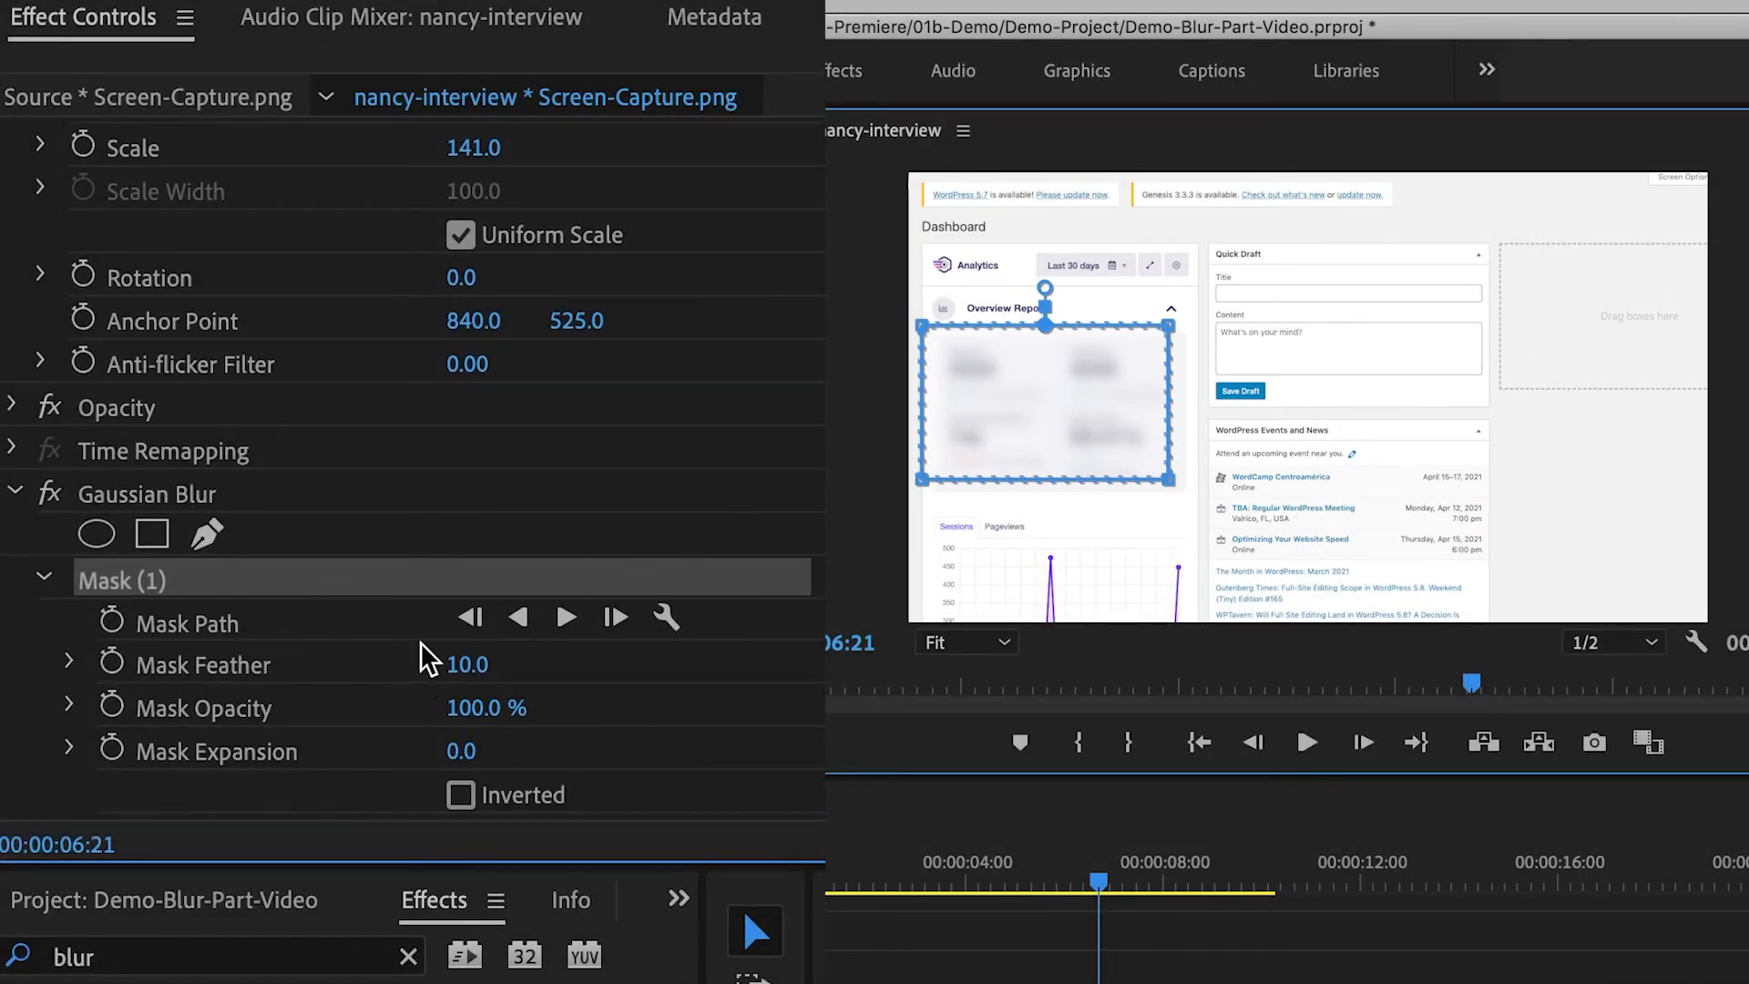
left_click(468, 665)
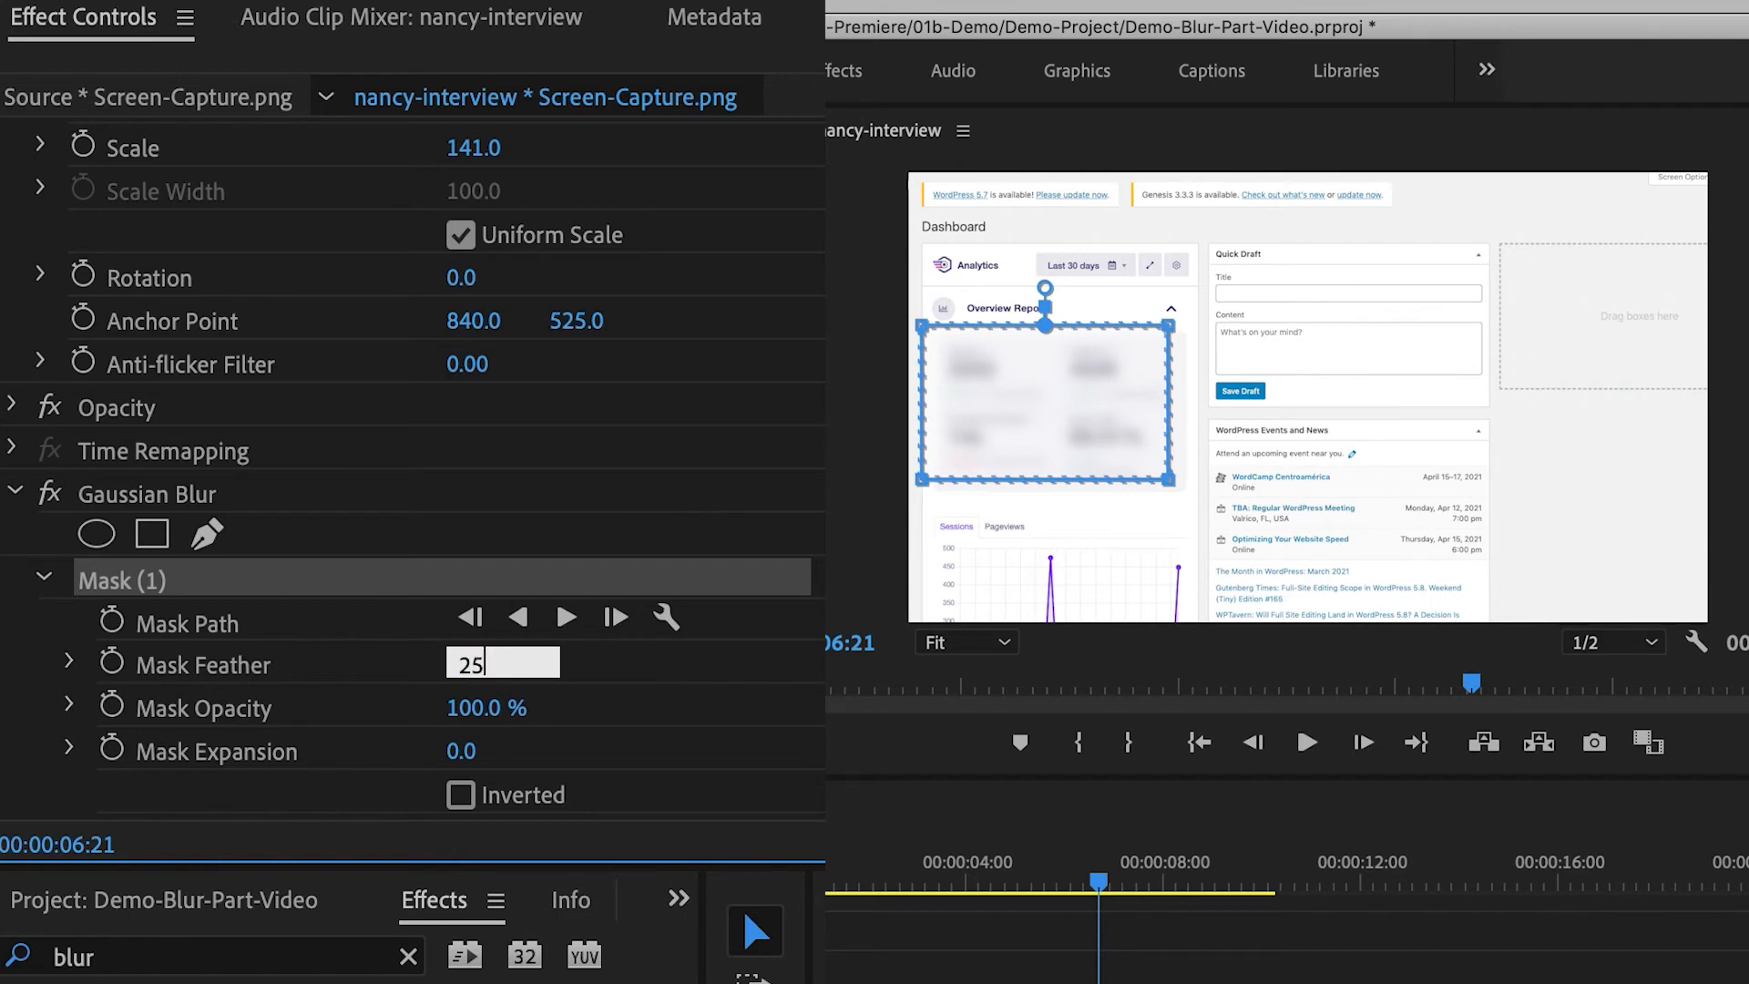
key("Return")
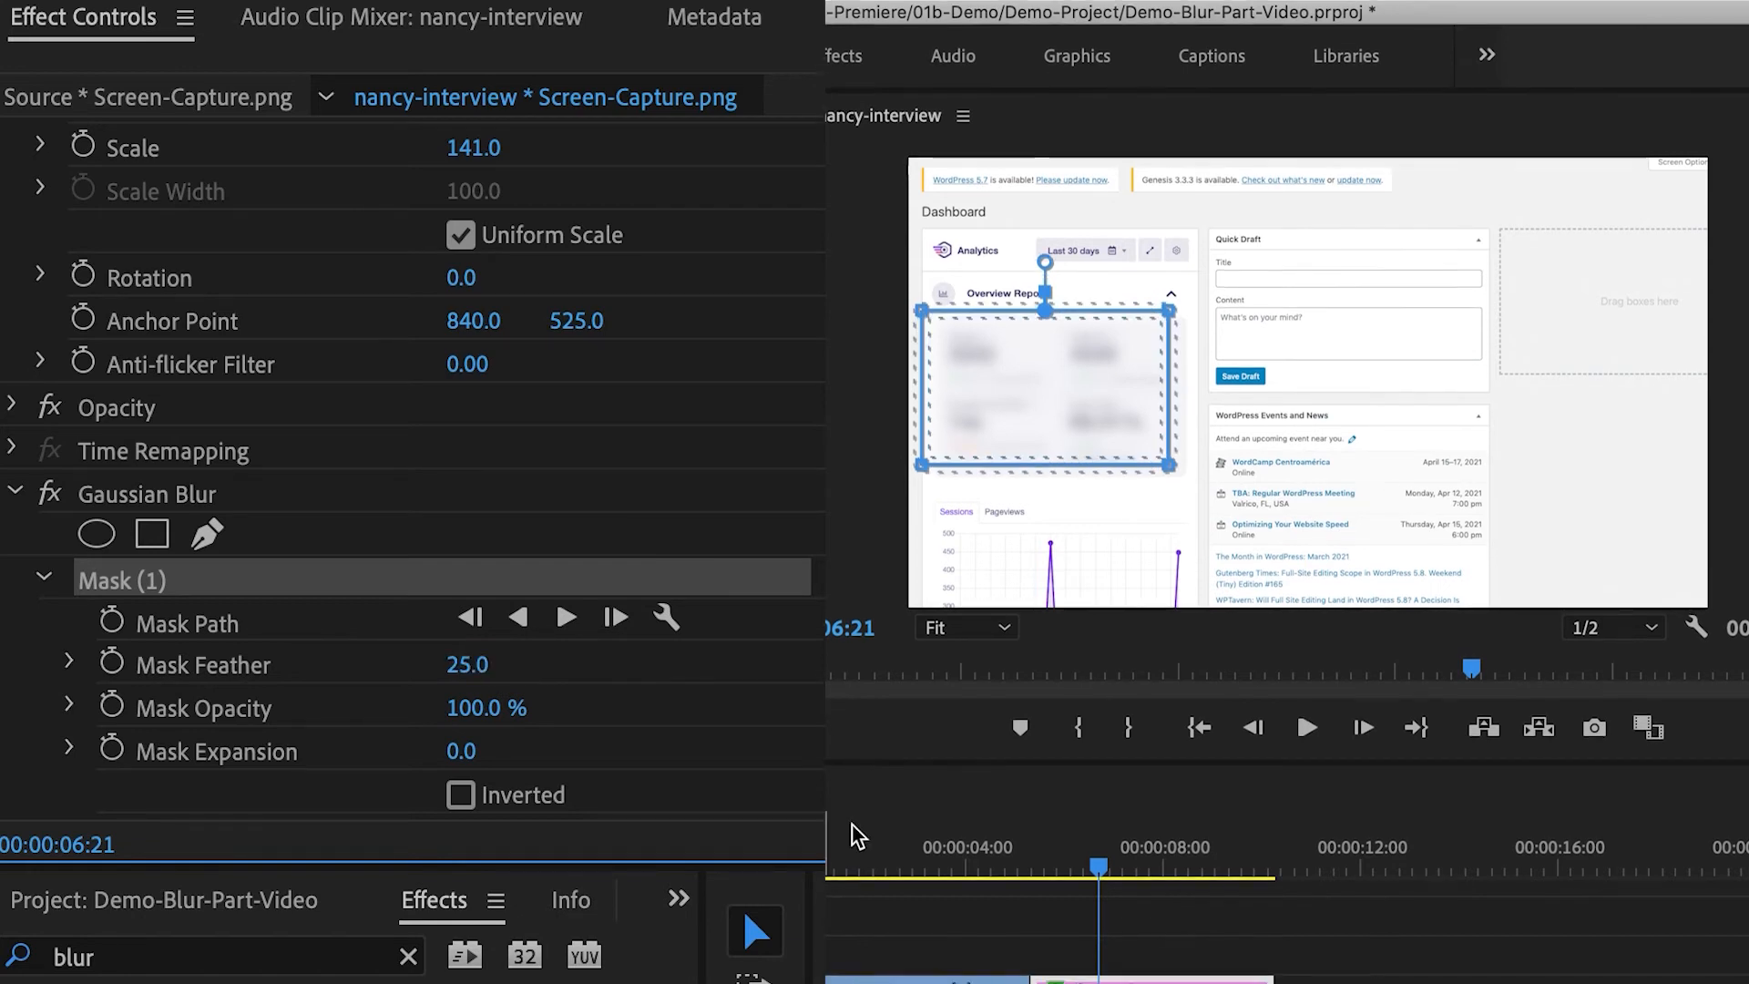
- Play back the screen capture clip to review the blurred area
left_click(1064, 873)
key("space")
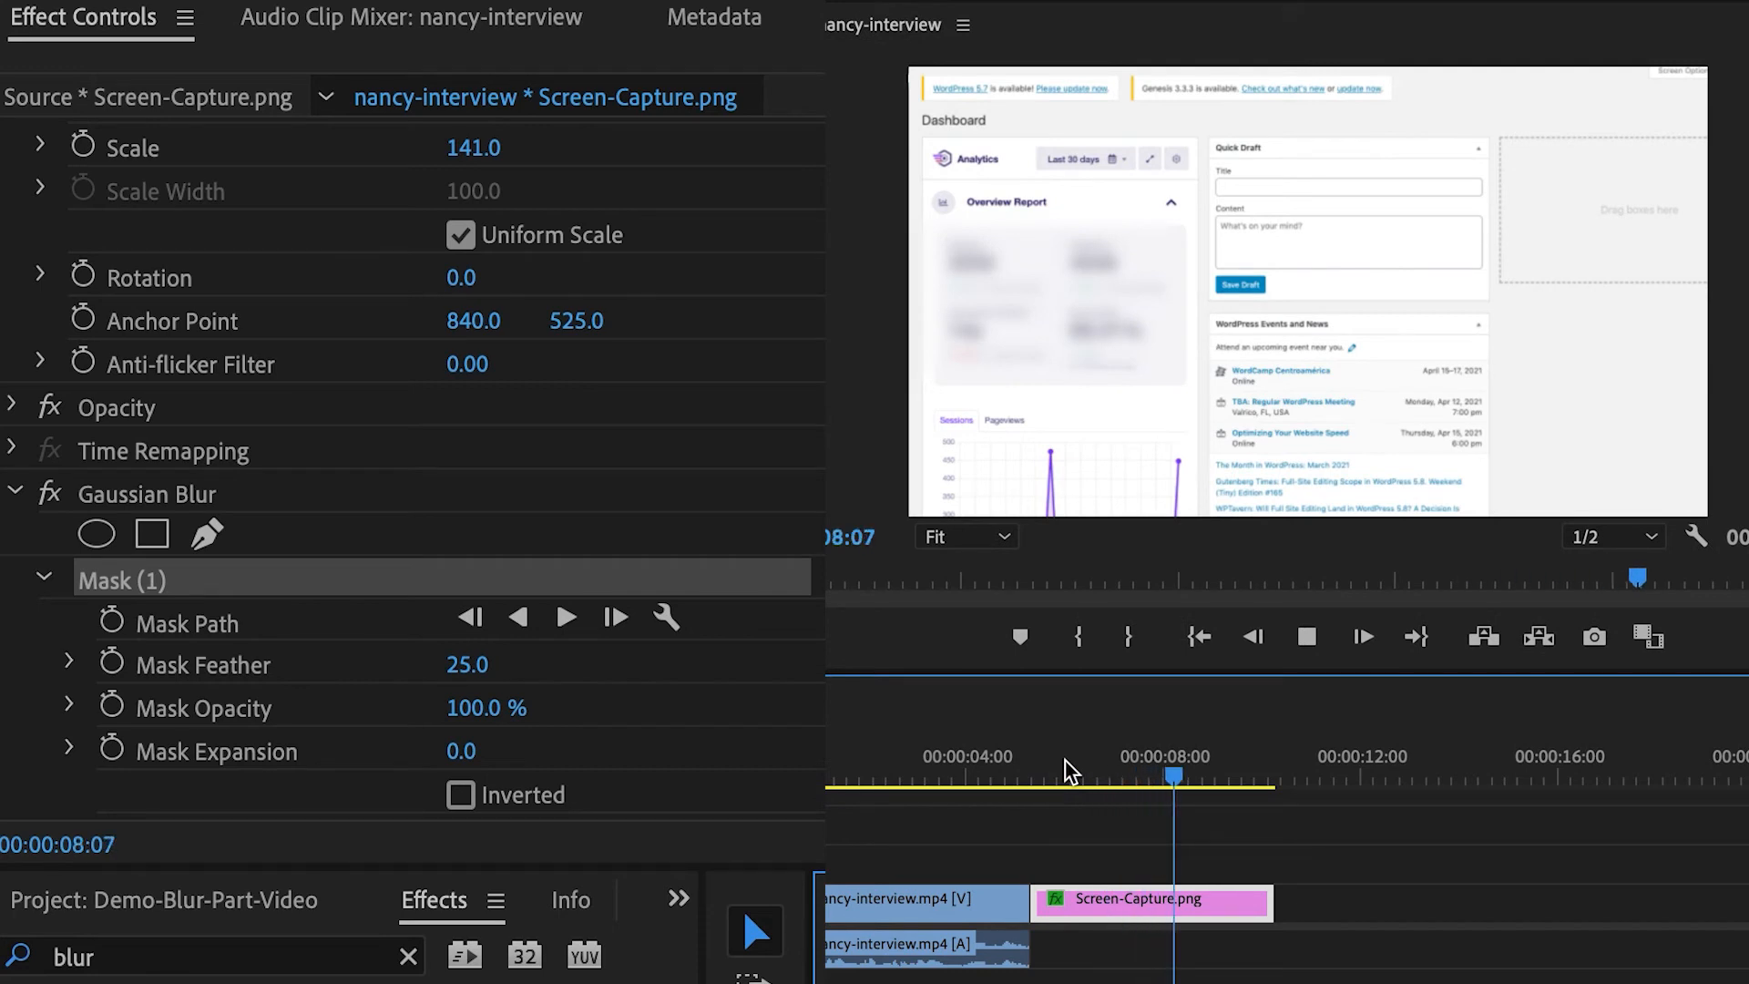
key("space")
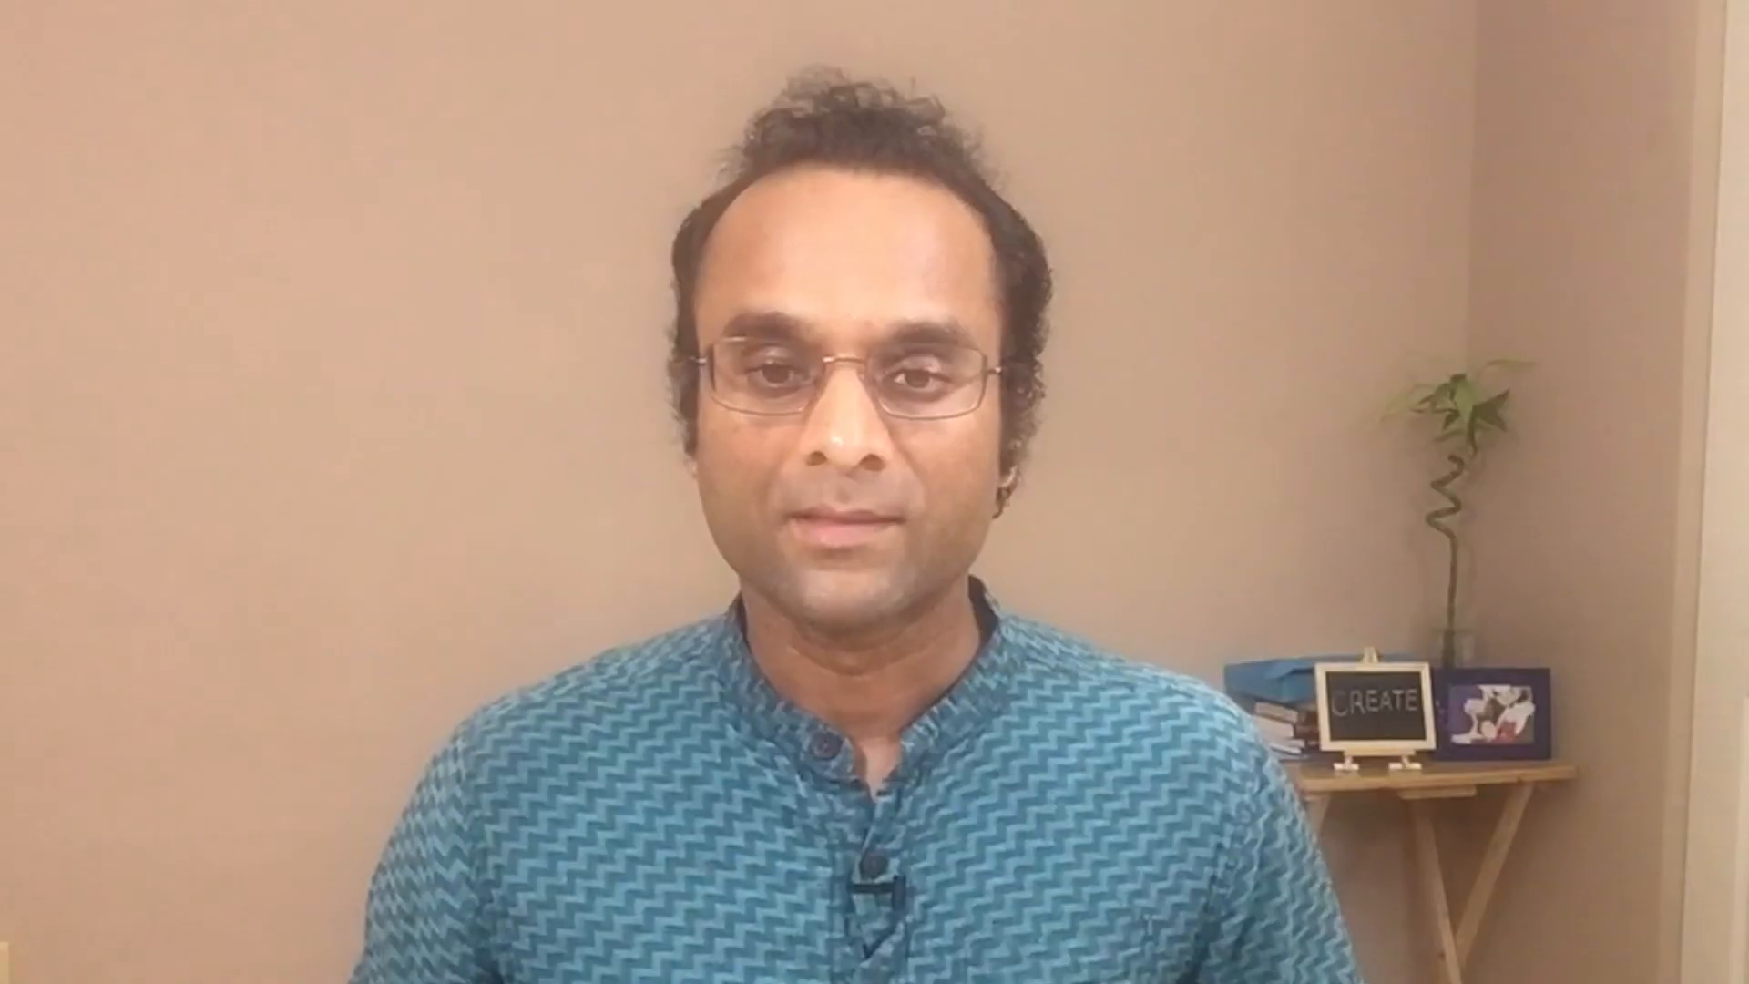